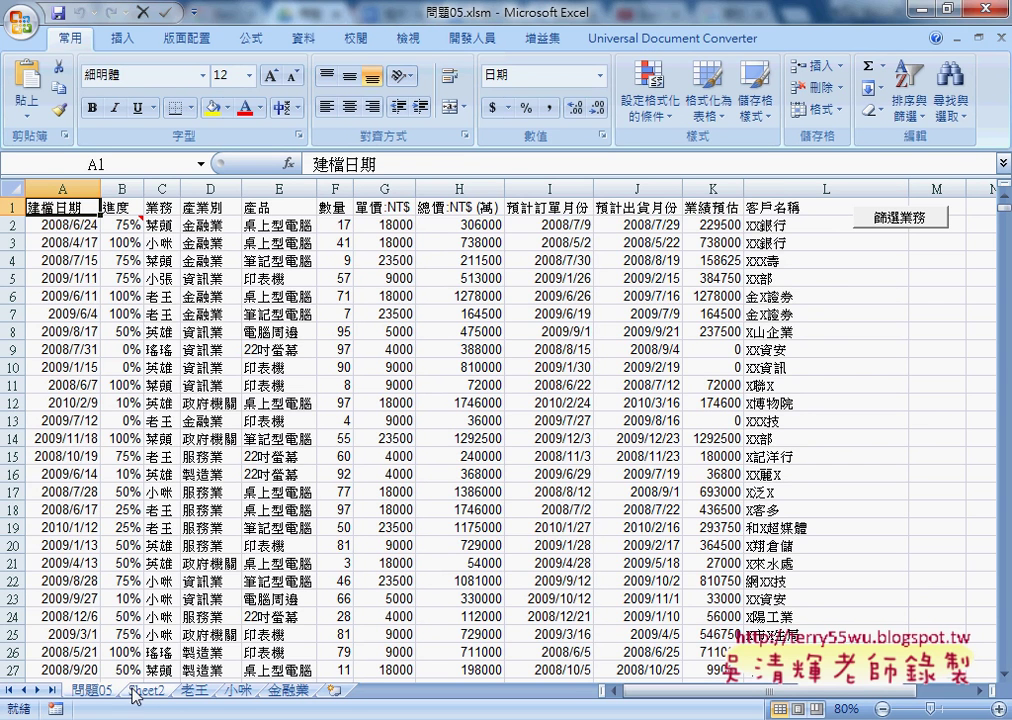
Copy the salesperson name from C2, then select header cell C1 on the 資料 tab
left_click(163, 227)
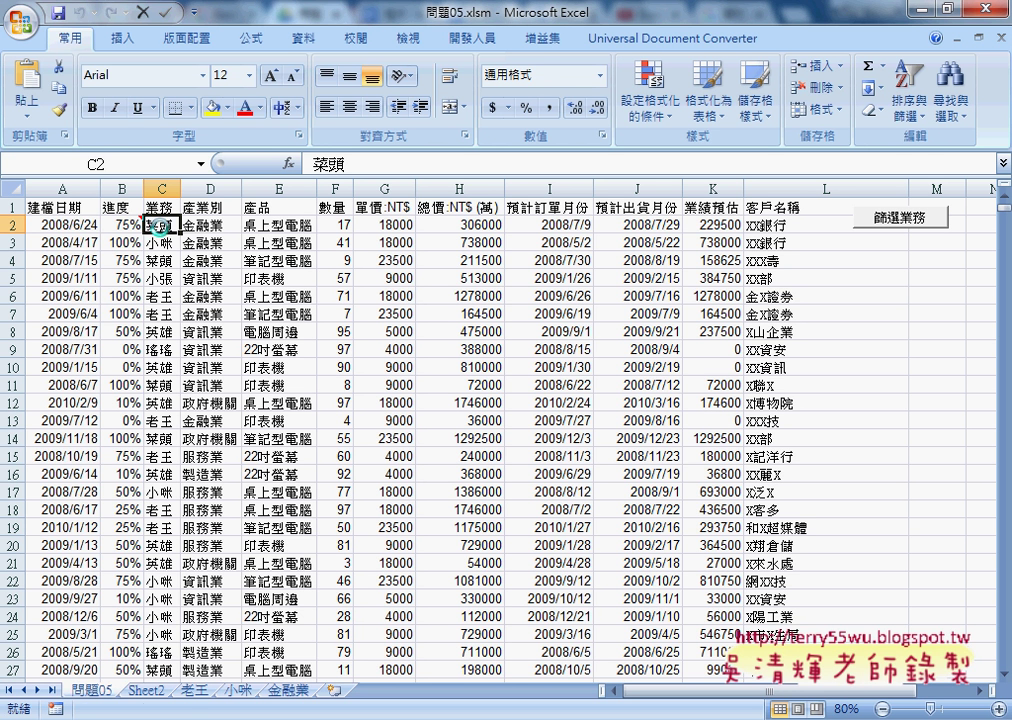
key("ctrl+c")
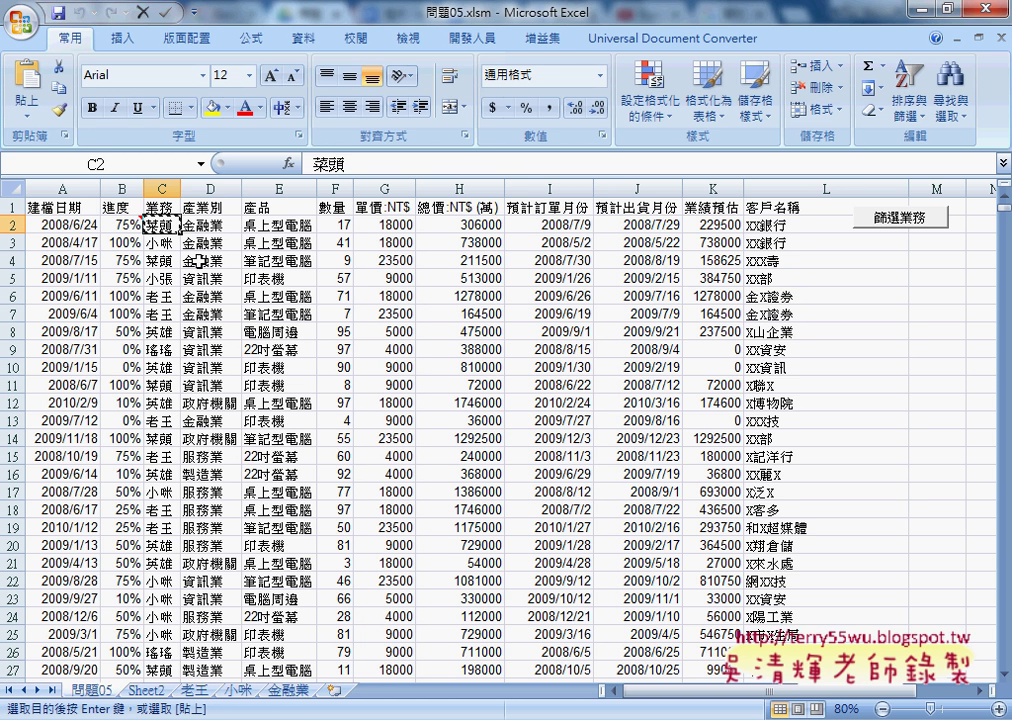
left_click(318, 48)
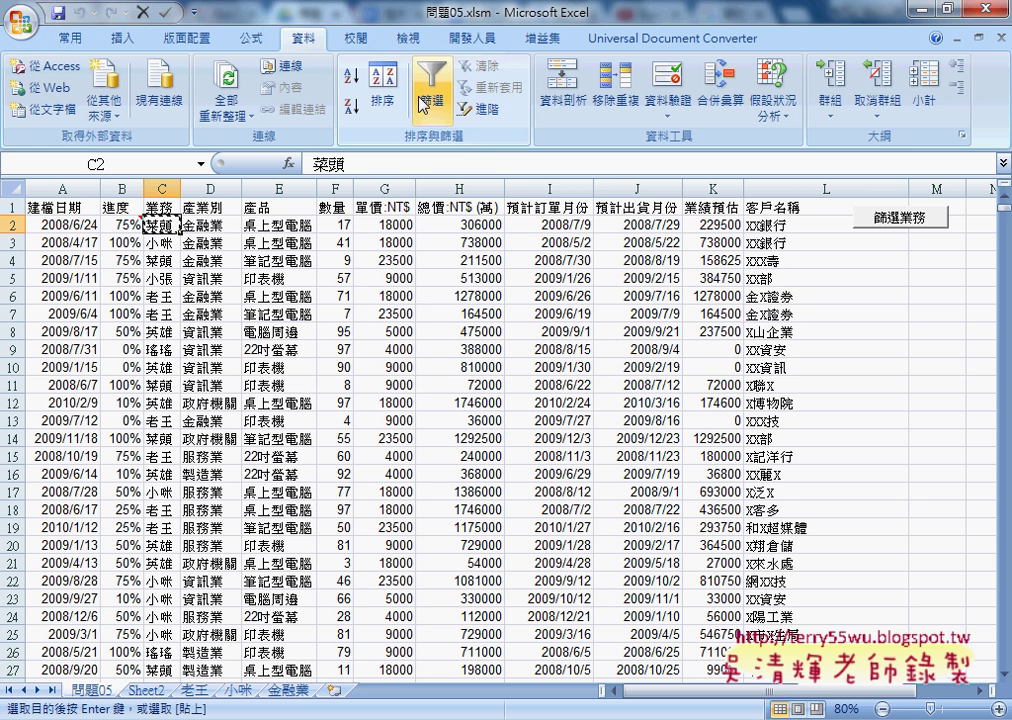
left_click(162, 207)
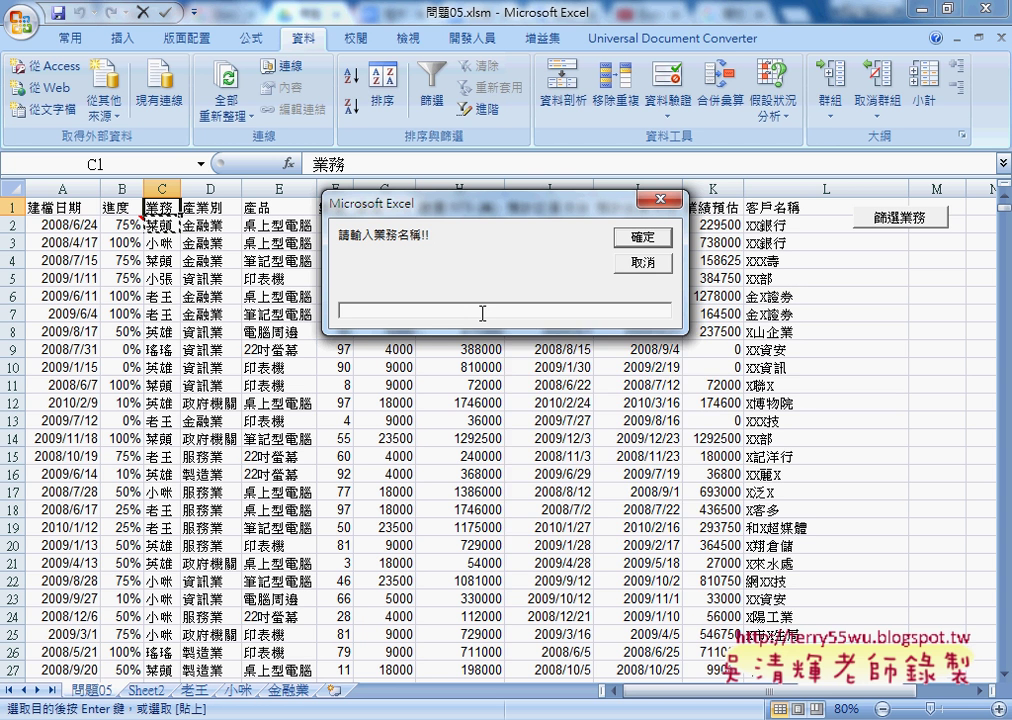
Paste the copied salesperson name into the 請輸入業務名稱!! prompt and confirm it to run the filter
right_click(483, 315)
left_click(522, 398)
key("shift+Home")
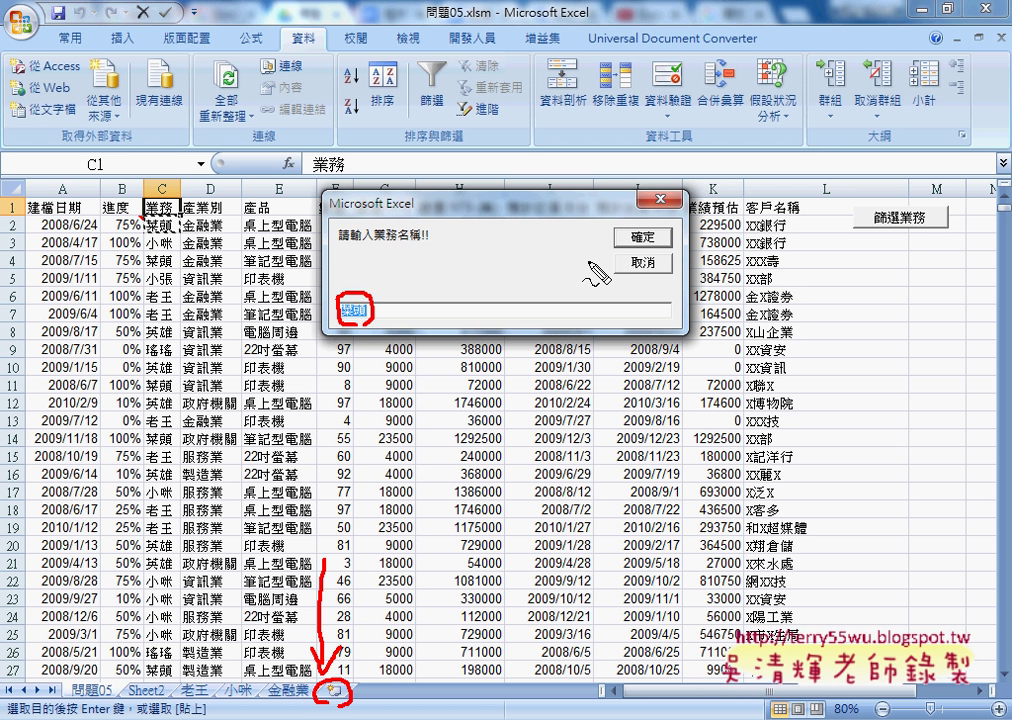
key("Escape")
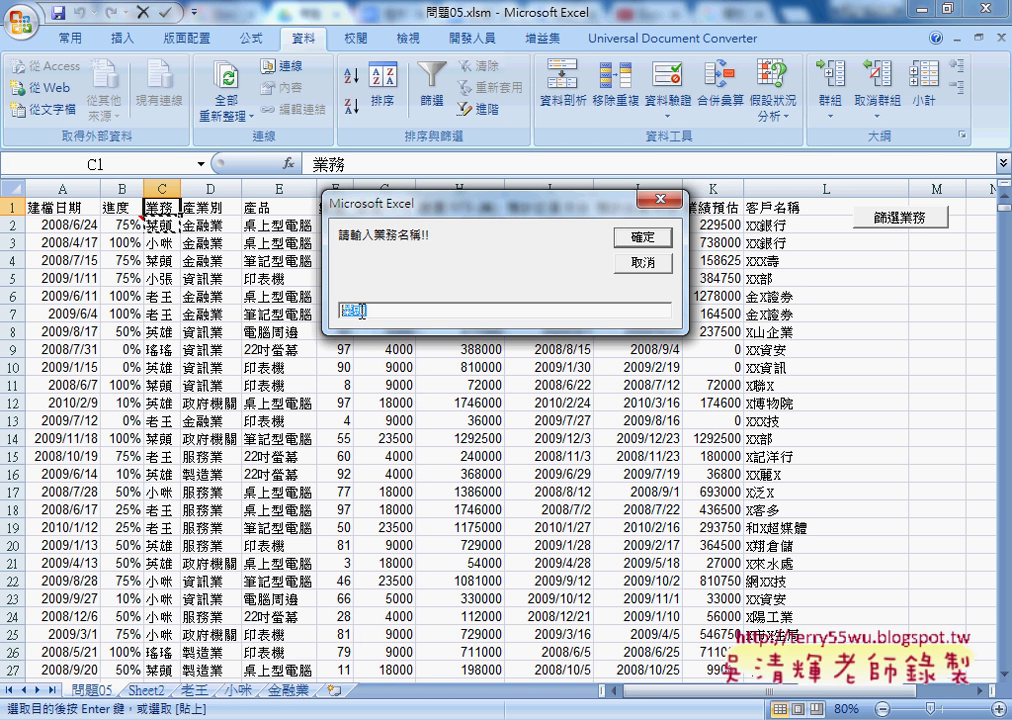
left_click(645, 237)
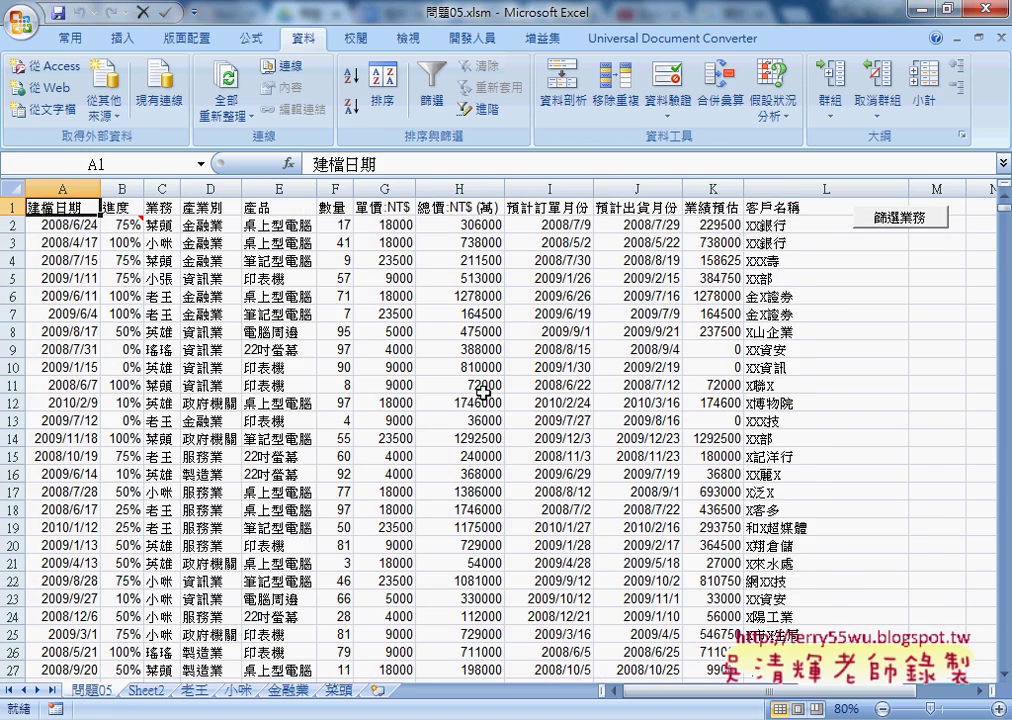
left_click(339, 692)
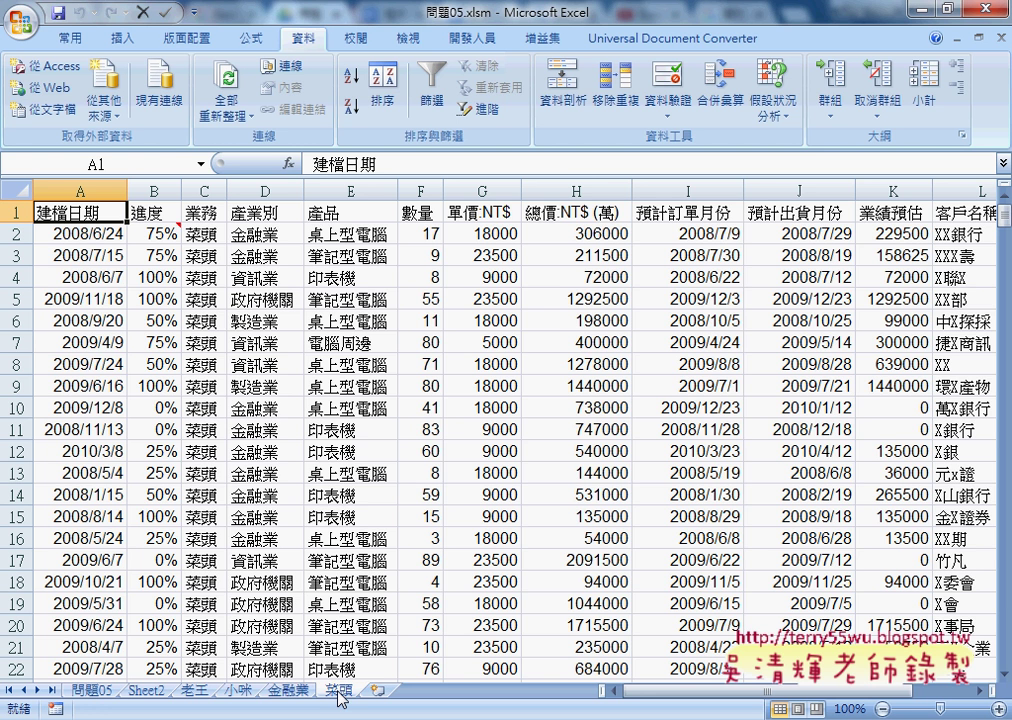
left_click(91, 690)
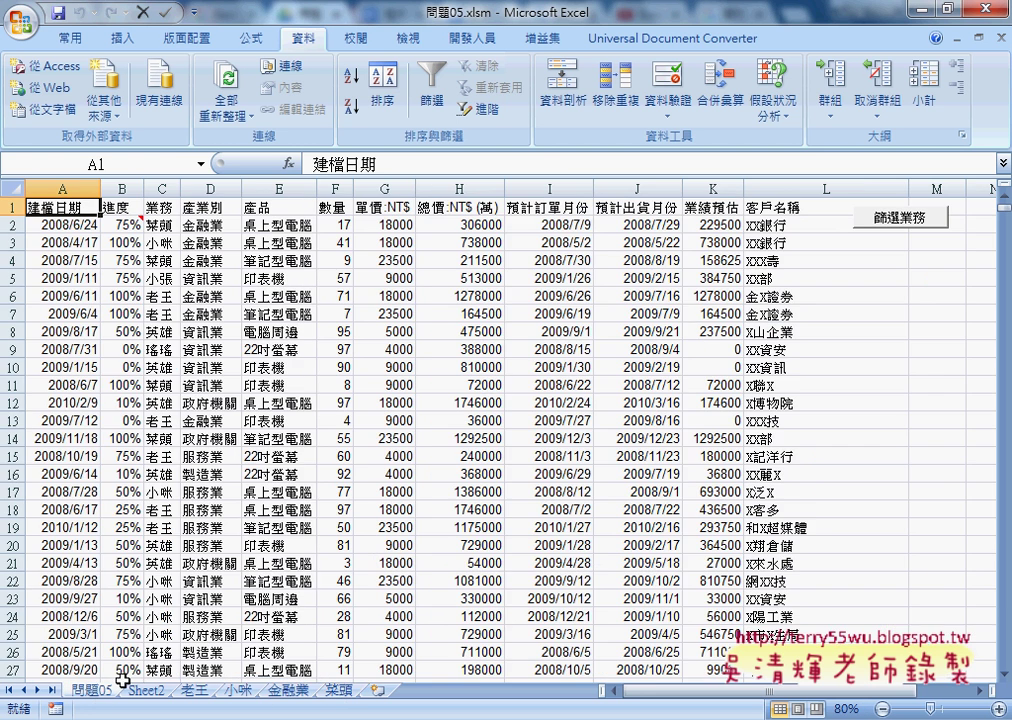
left_click(472, 38)
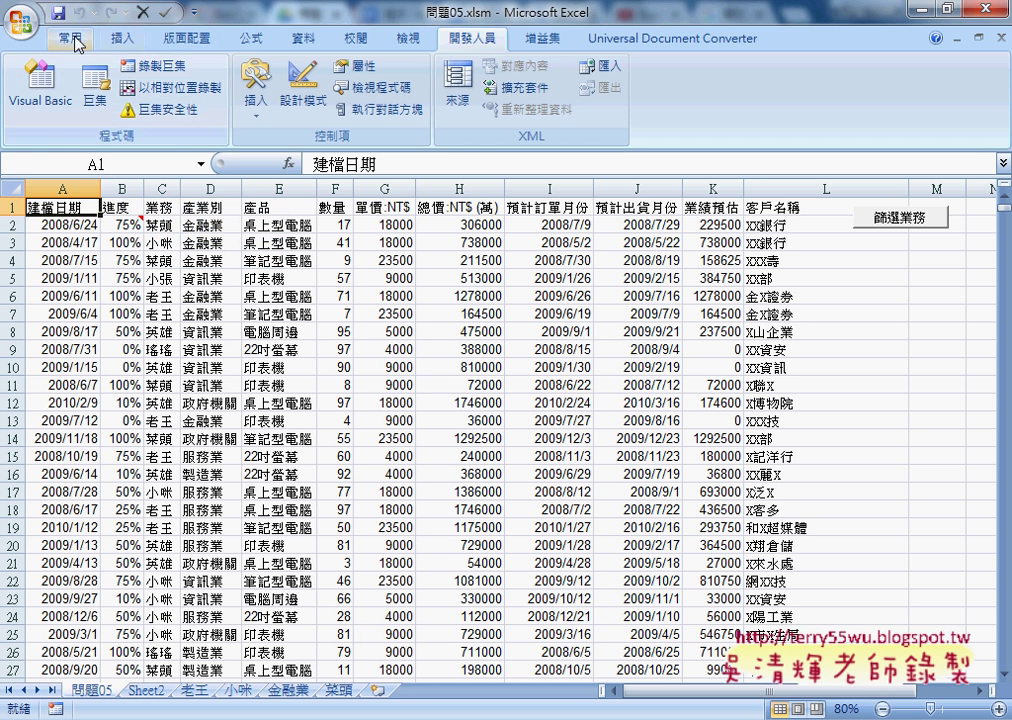
left_click(71, 38)
left_click(340, 690)
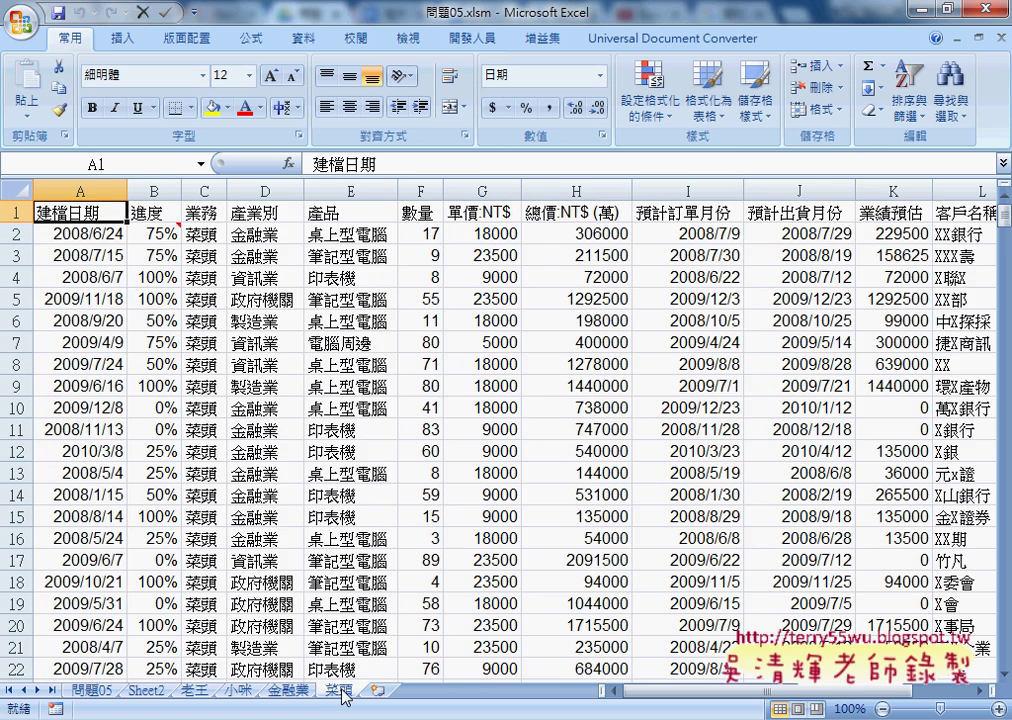
left_click(108, 686)
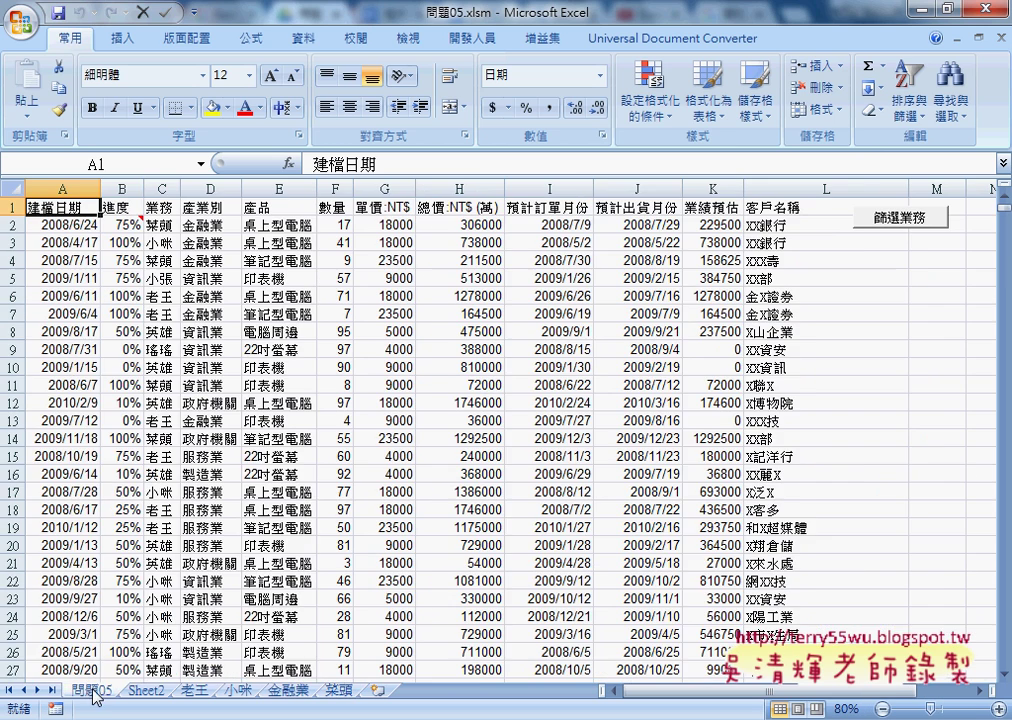
Run 篩選業務, submit the name prompt blank, and dismiss the 請務必輸入資料!! warning
left_click(895, 228)
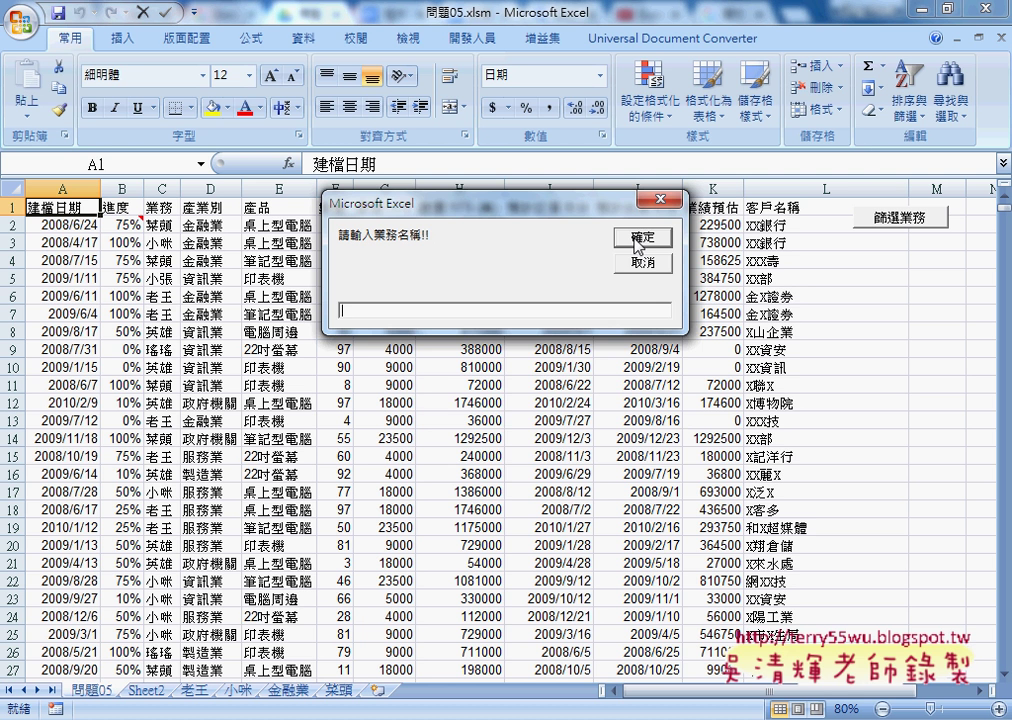
left_click(639, 240)
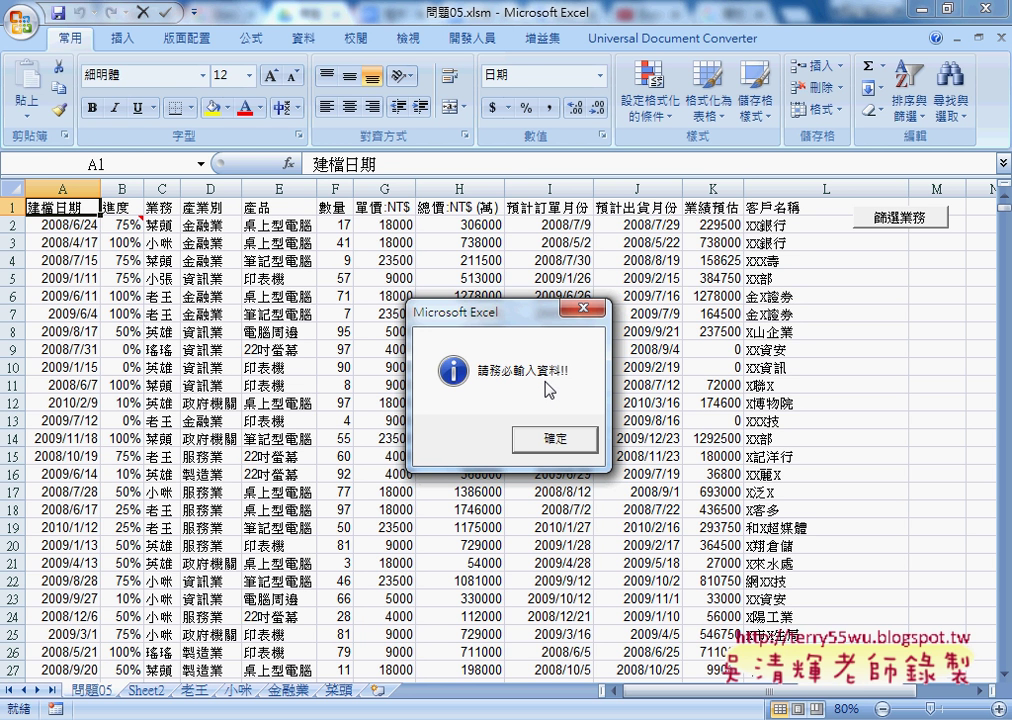
left_click(543, 438)
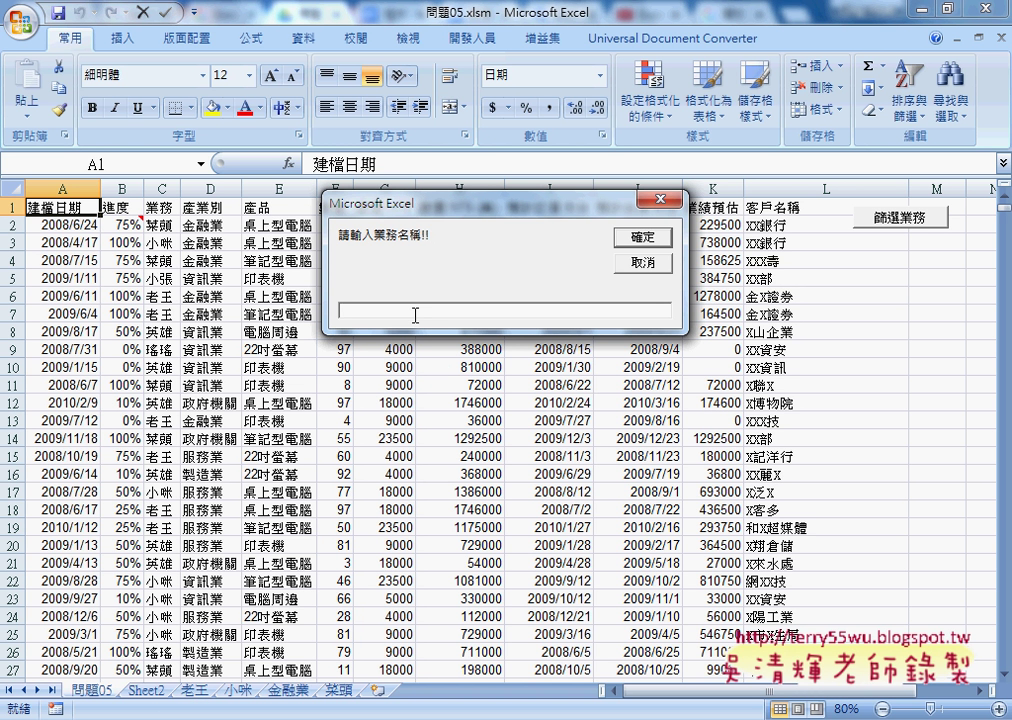
Enter another salesperson's name from the table into the prompt using the Chinese IME
type("ㄌ")
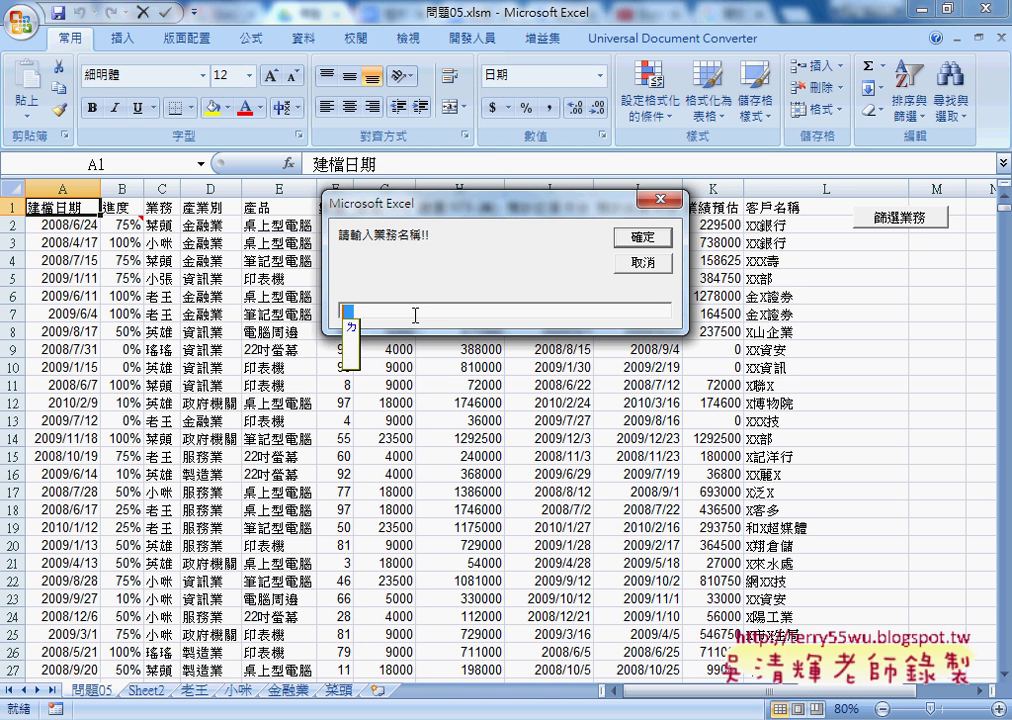
type("萊ㄨ")
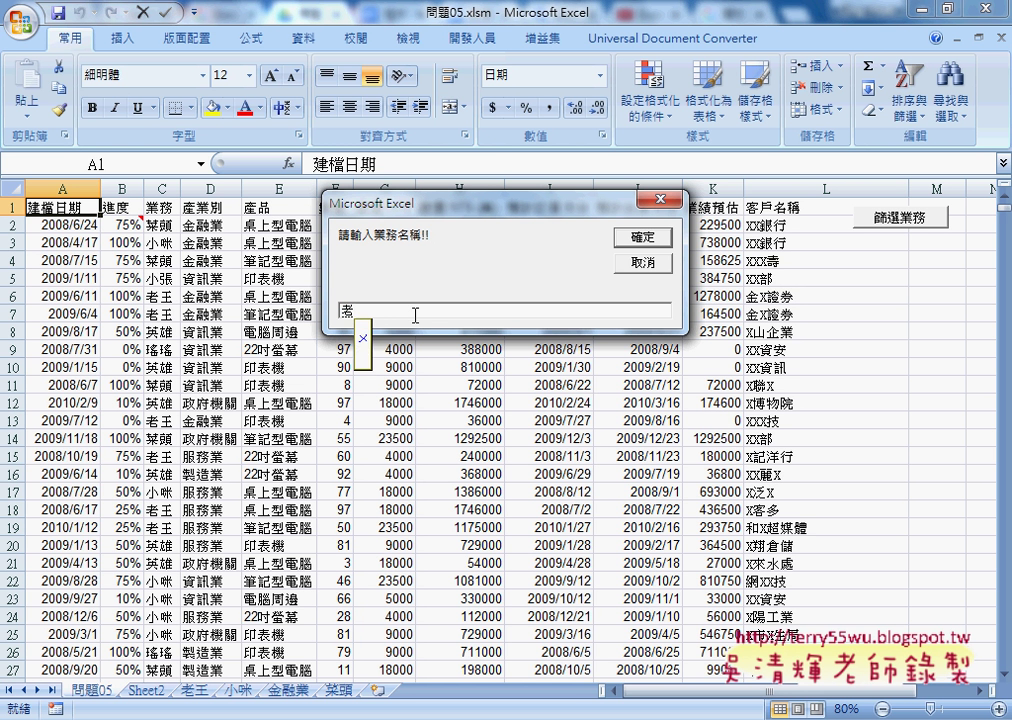
type("王")
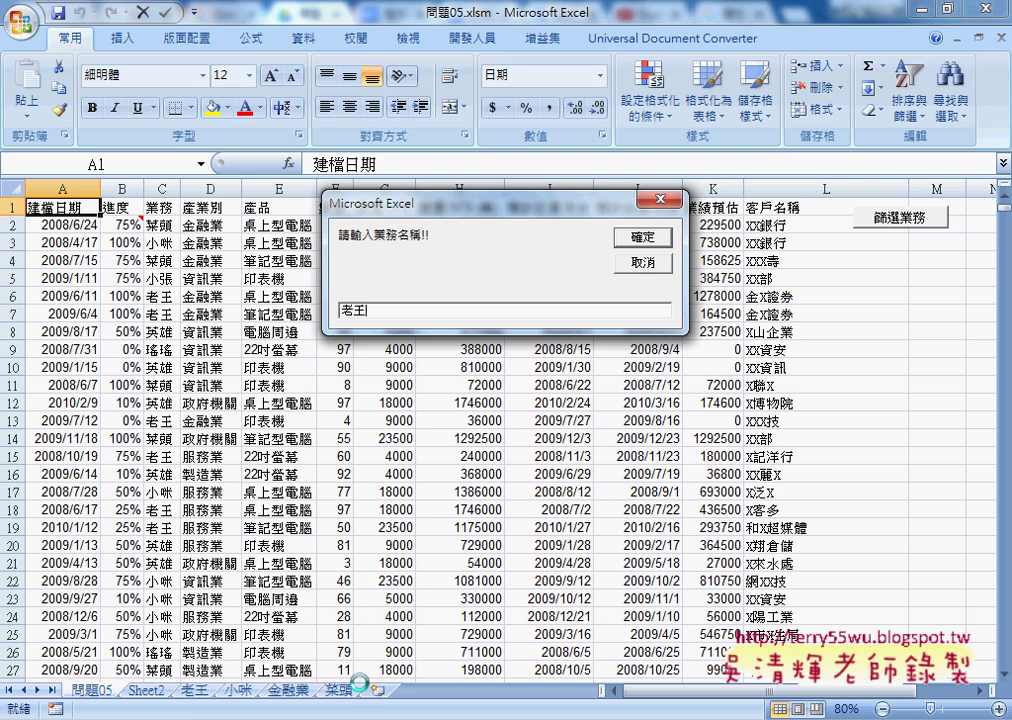
Confirm the name, check the new salesperson sheet, then go back to 問題05 and select the 篩選業務 button
left_click(634, 240)
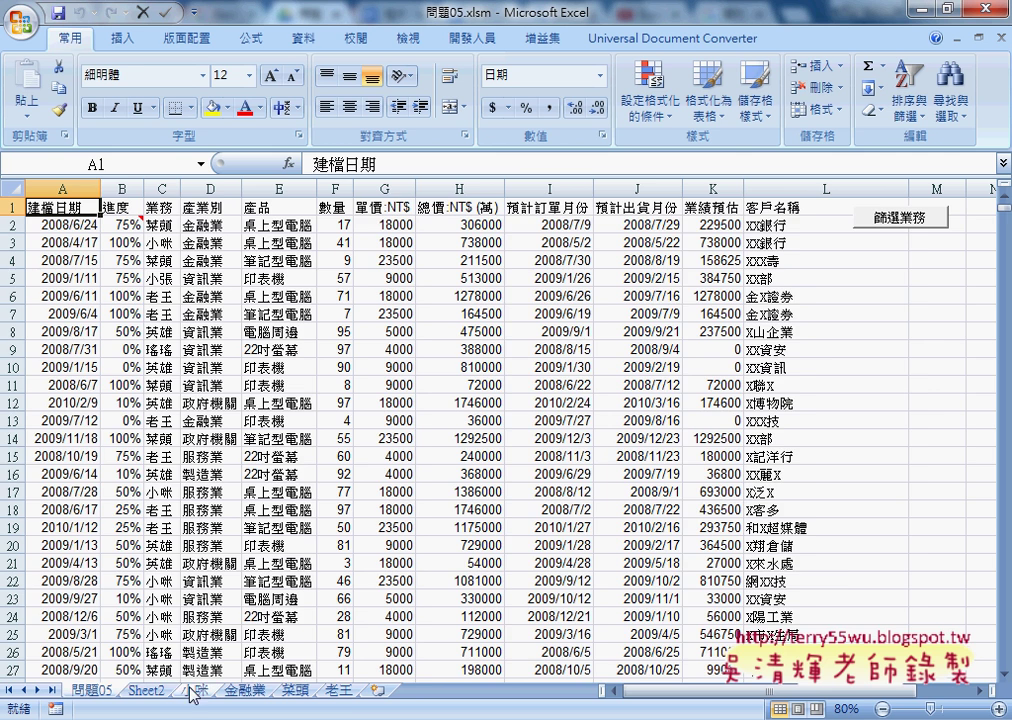
left_click(343, 692)
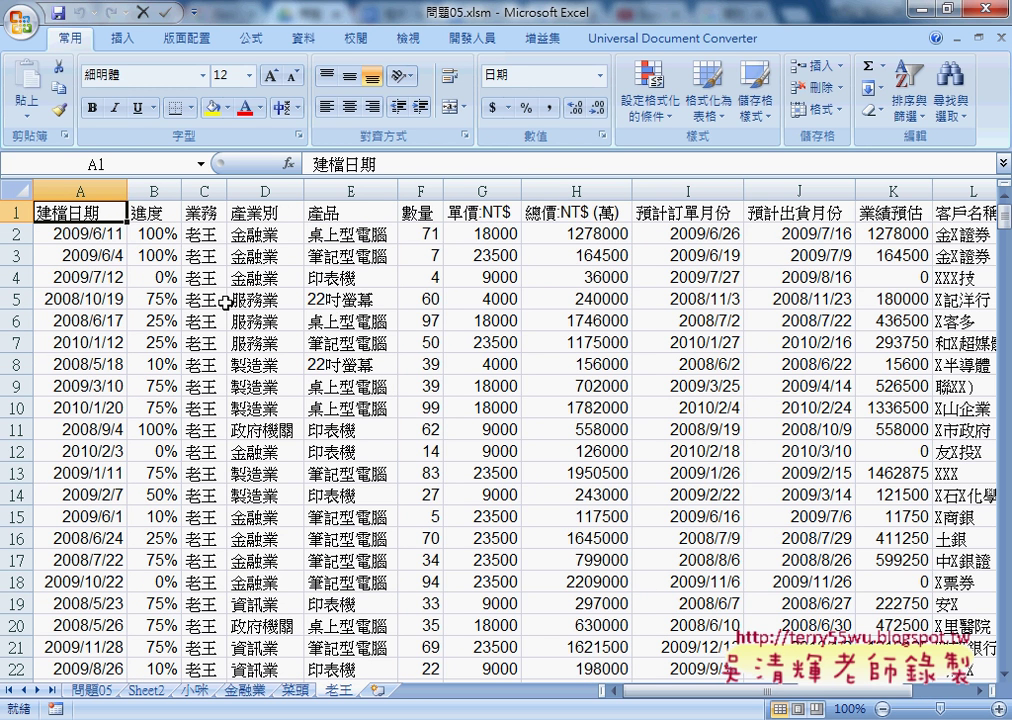
left_click(92, 691)
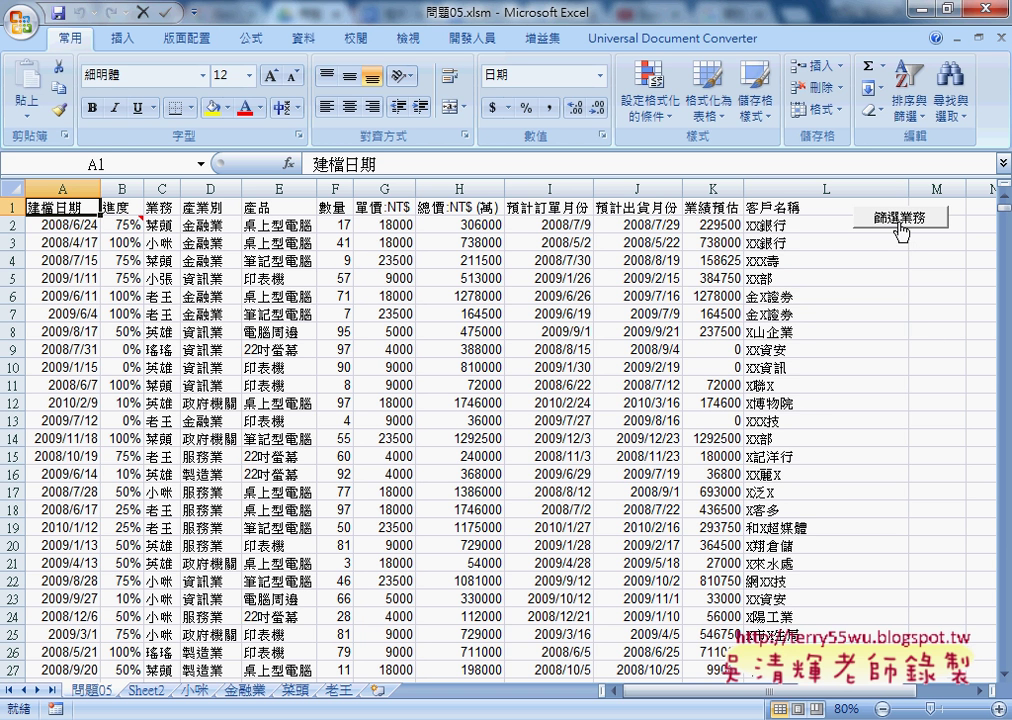
left_click(904, 222, "ctrl")
Open the button's assigned macro in VBA, highlight its no-results If check, and return to Excel
right_click(904, 226)
left_click(885, 379)
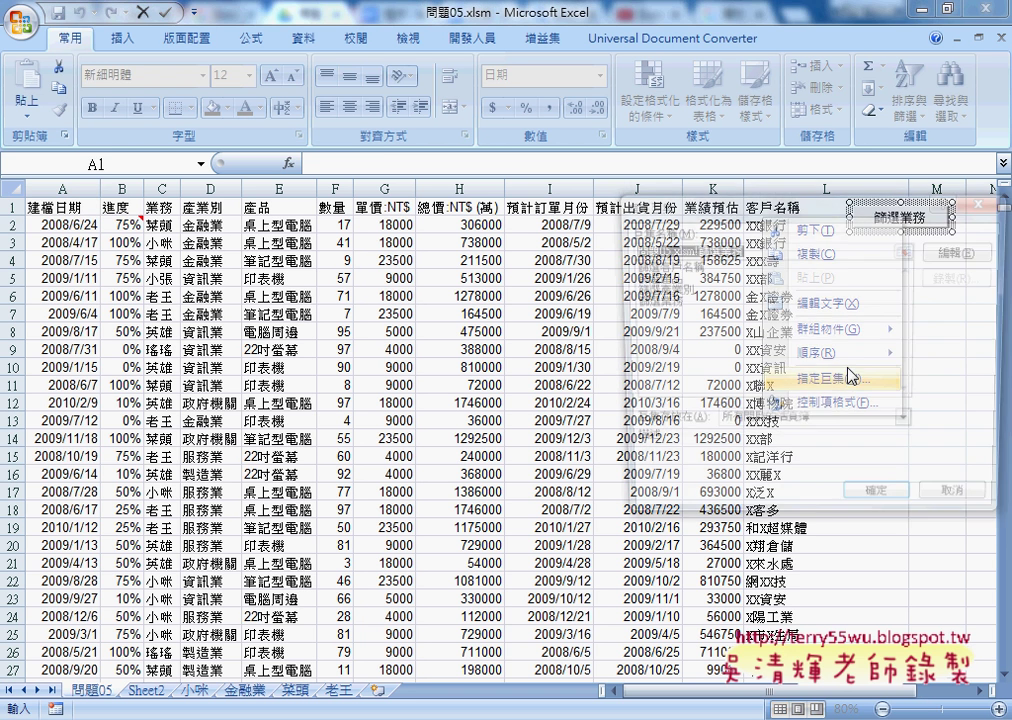
left_click(951, 256)
scroll(610, 335, "up", 2)
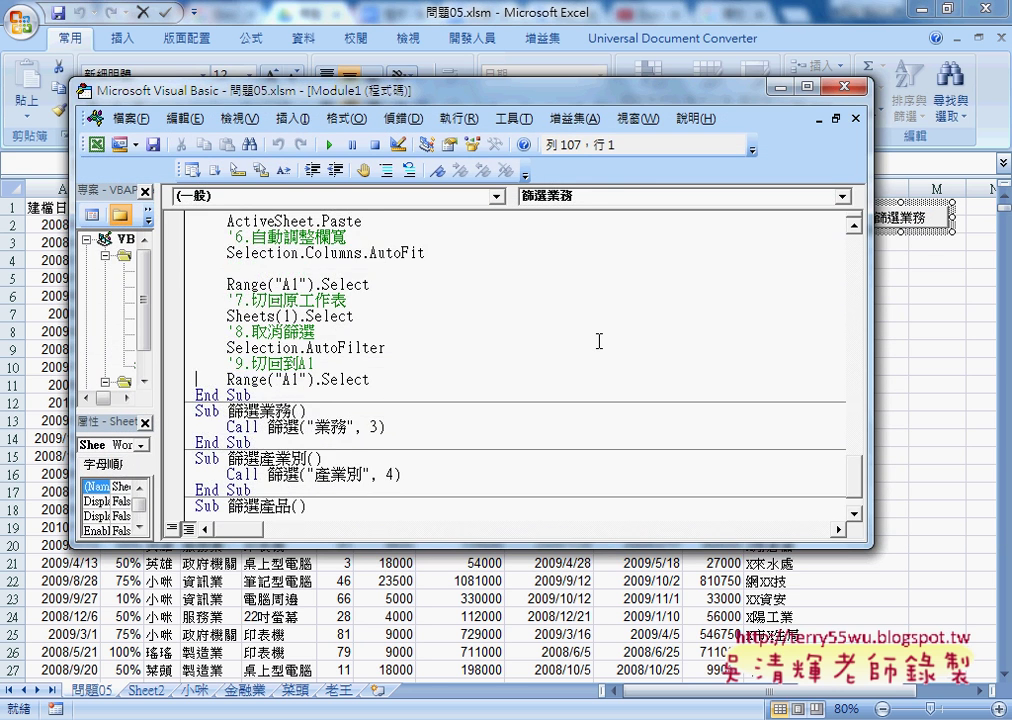
scroll(598, 342, "up", 3)
scroll(598, 342, "up", 6)
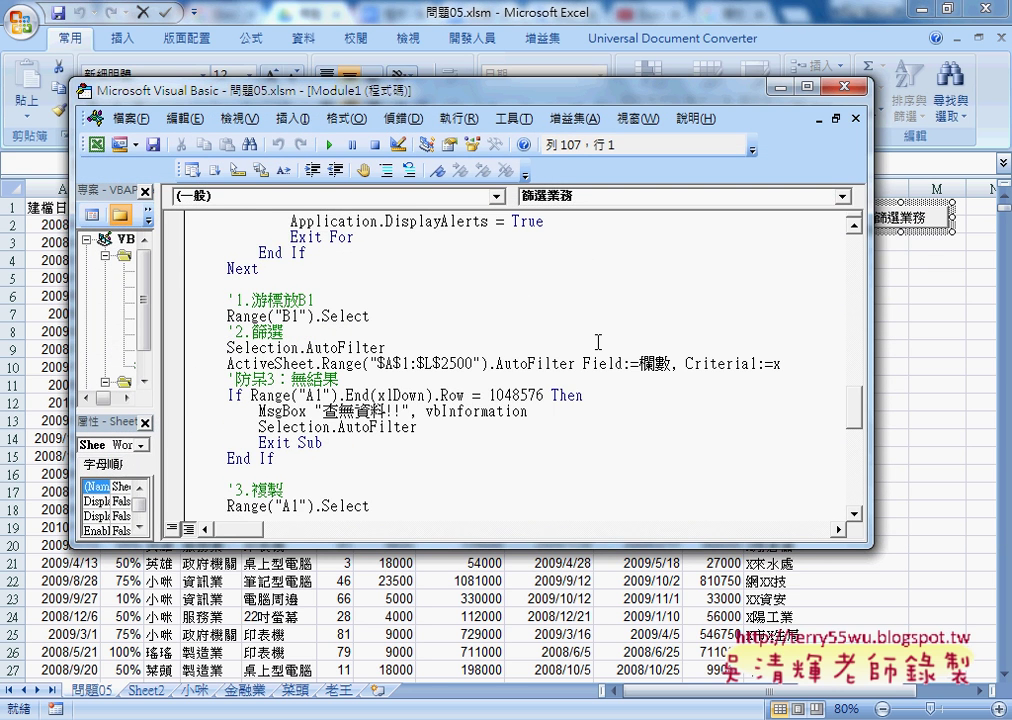
scroll(598, 342, "down", 1)
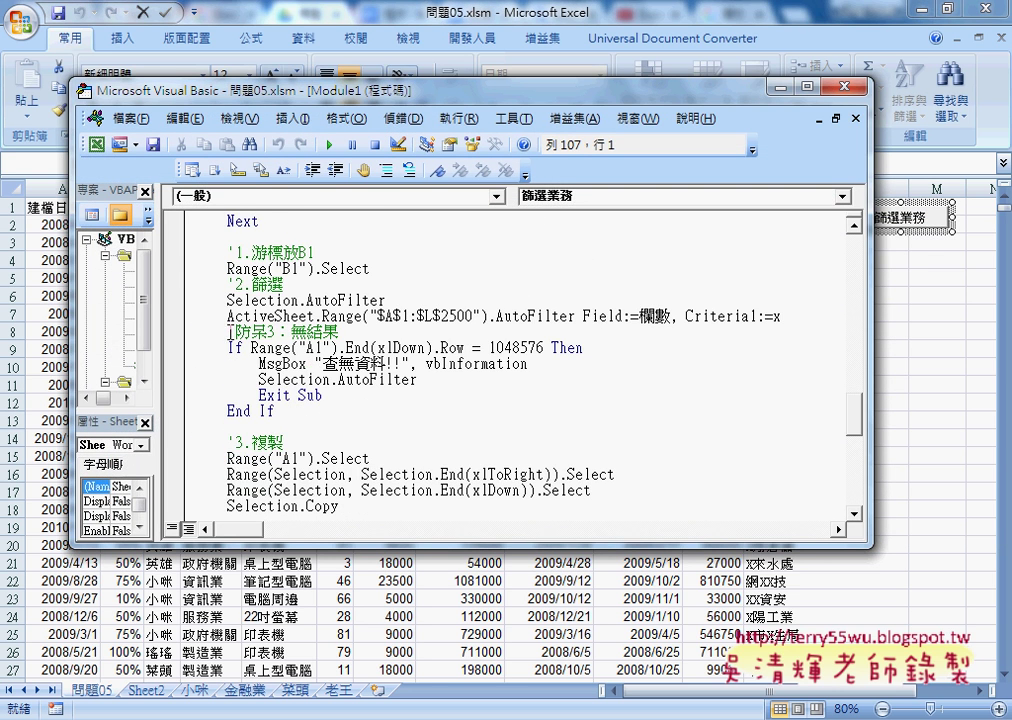
left_click_drag(227, 331, 361, 331)
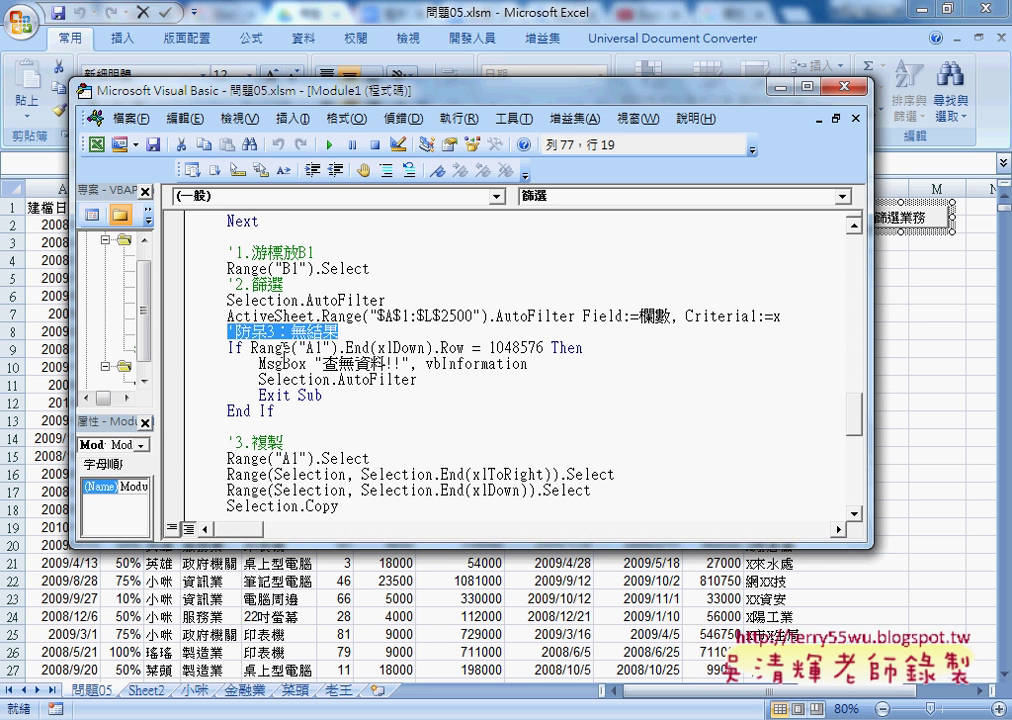
mouse_move(250, 347)
left_mouse_down()
mouse_move(527, 365)
mouse_move(547, 347)
left_mouse_up()
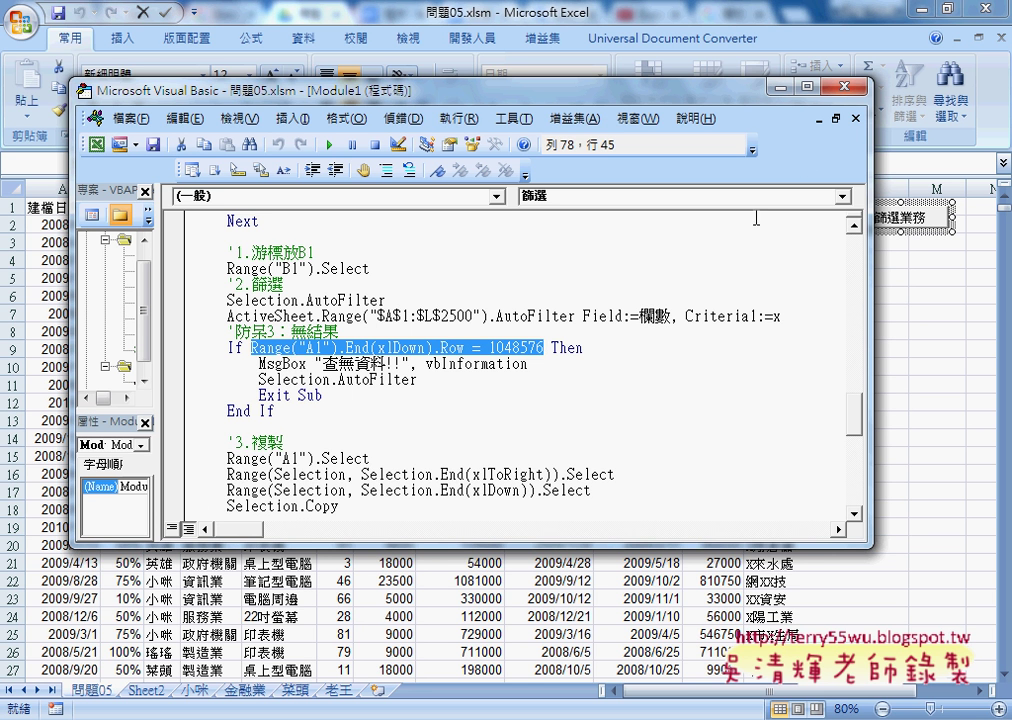
key("alt+F11")
Filter by a salesperson name not in the table and dismiss the 查無資料!! message
left_click(897, 218)
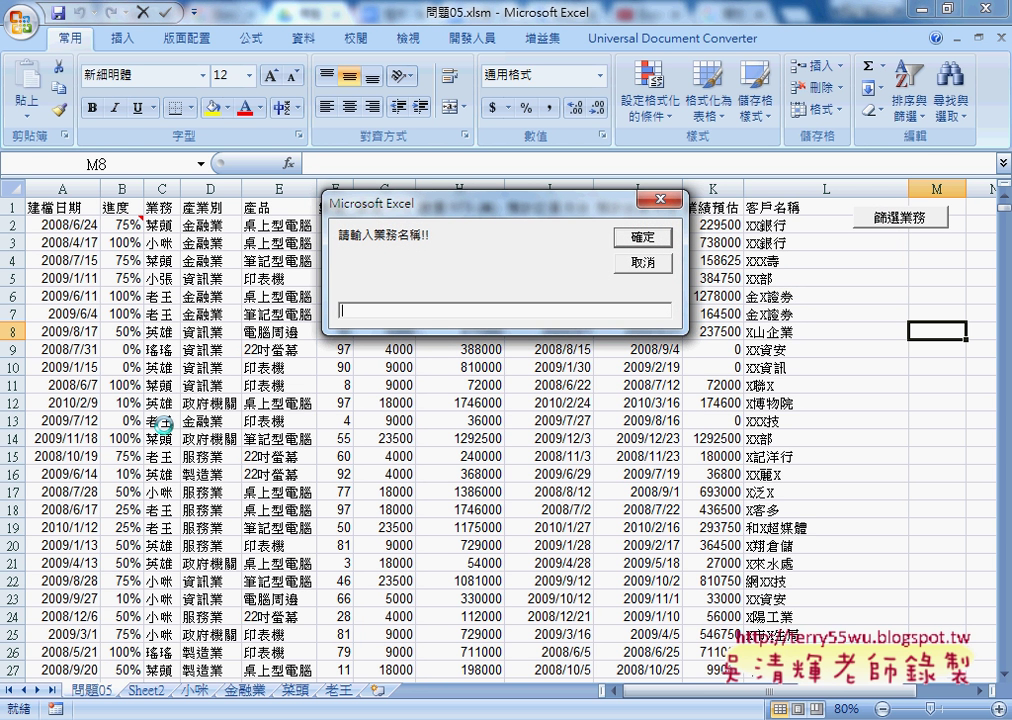
type("ㄒㄧㄠ")
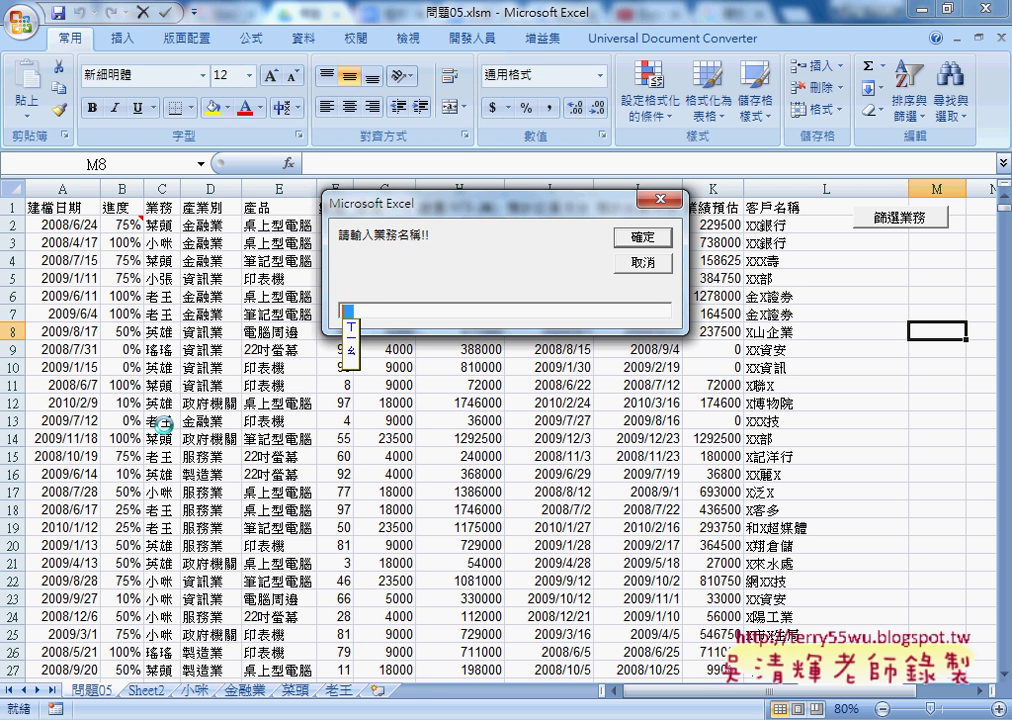
type("小王")
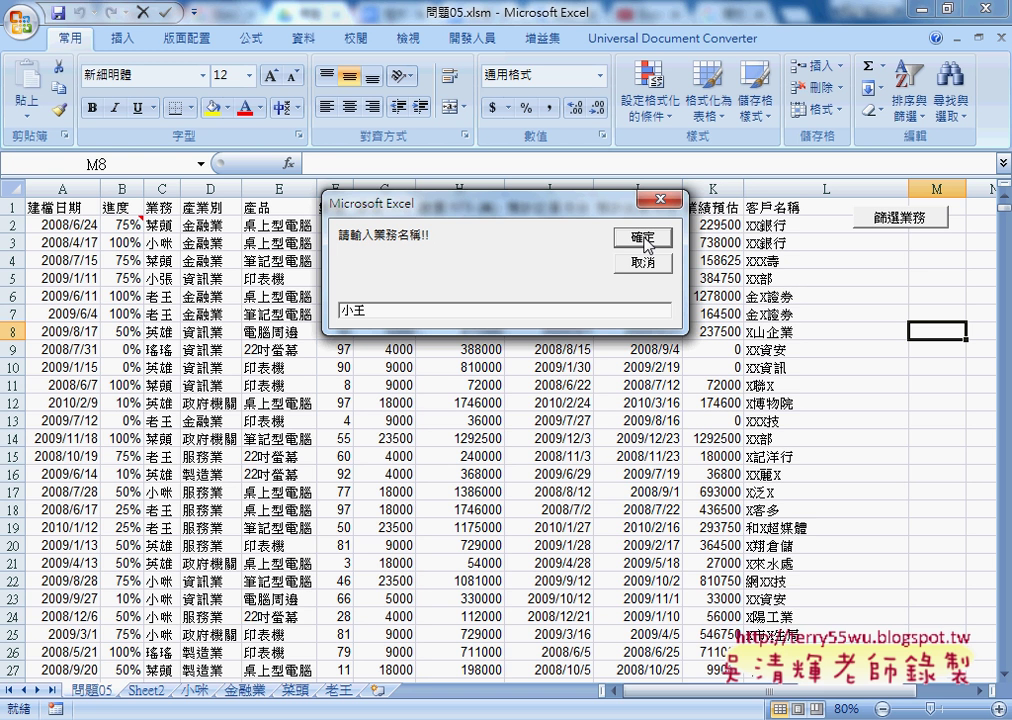
left_click(645, 241)
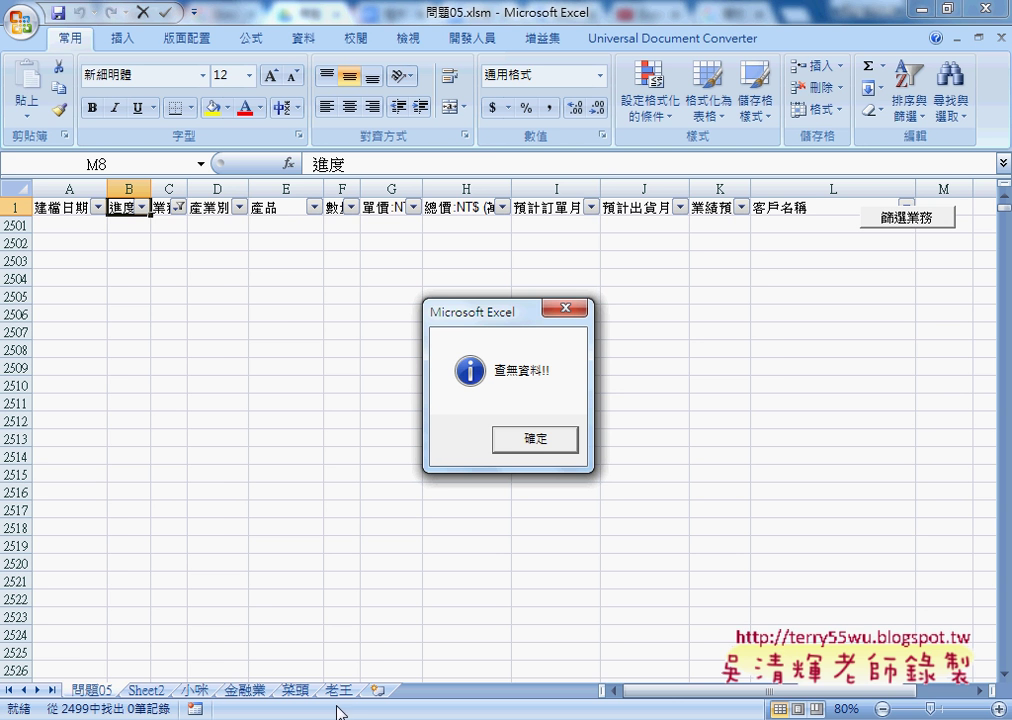
left_click(545, 442)
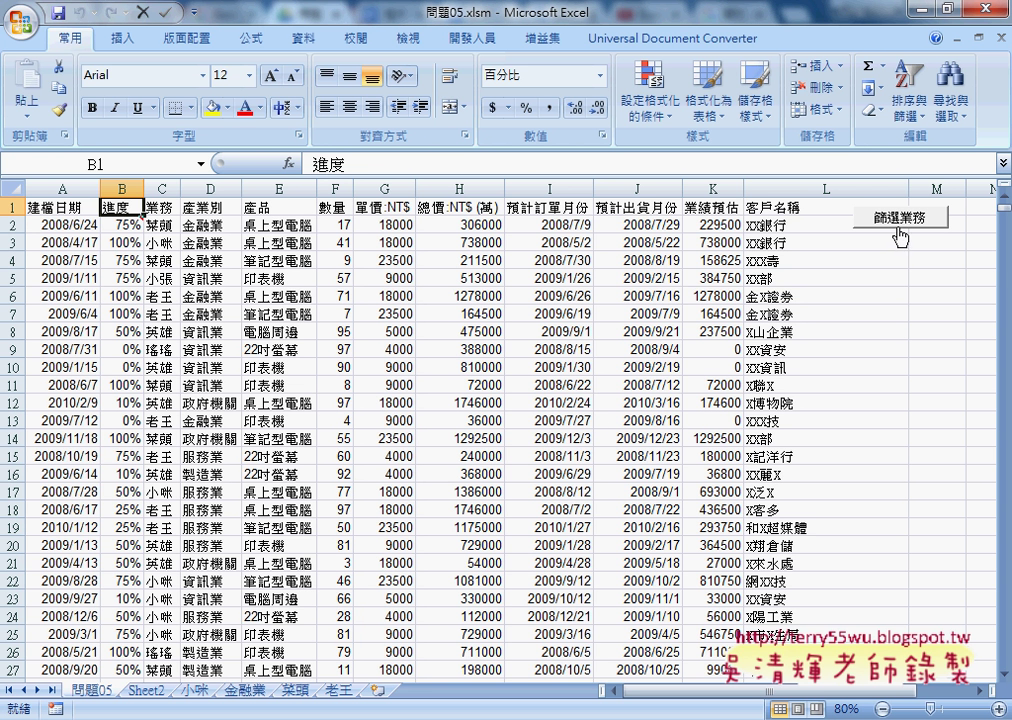
Point out the 產業別, product and 客戶名稱 columns, selecting columns C–E and column L
left_click(184, 186)
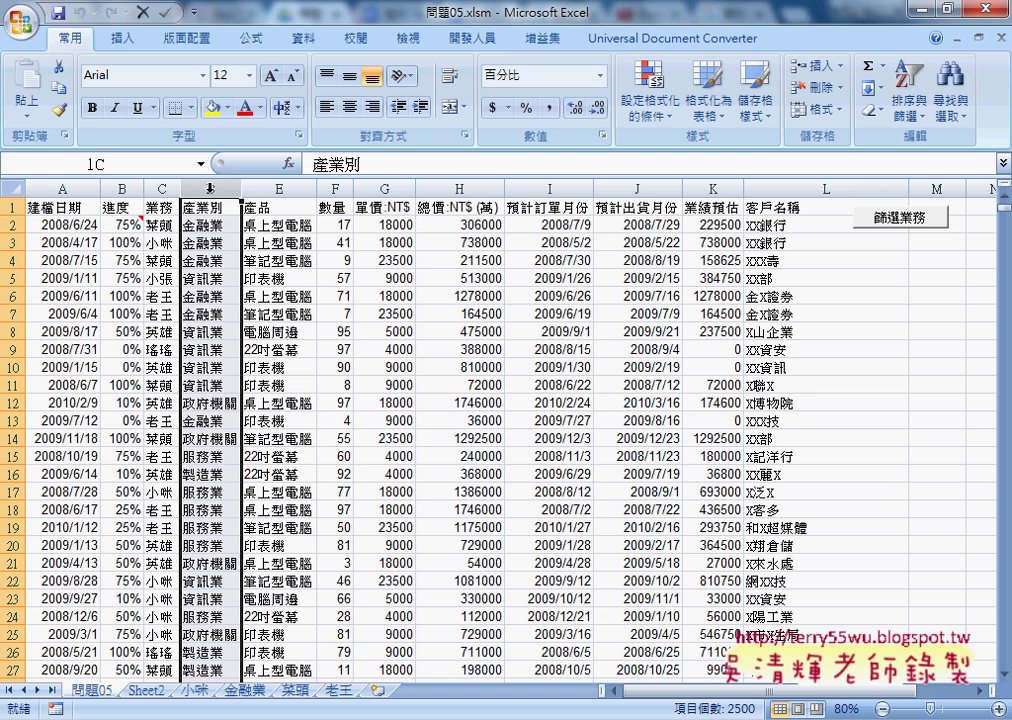
left_click(273, 187)
left_click(774, 187)
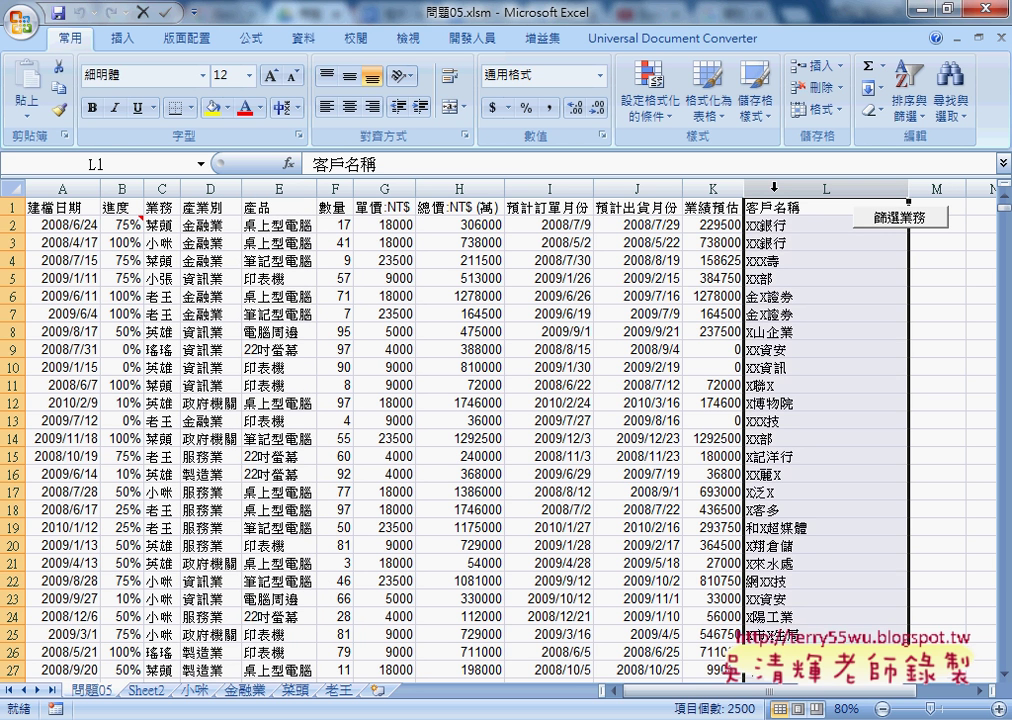
left_click(227, 205)
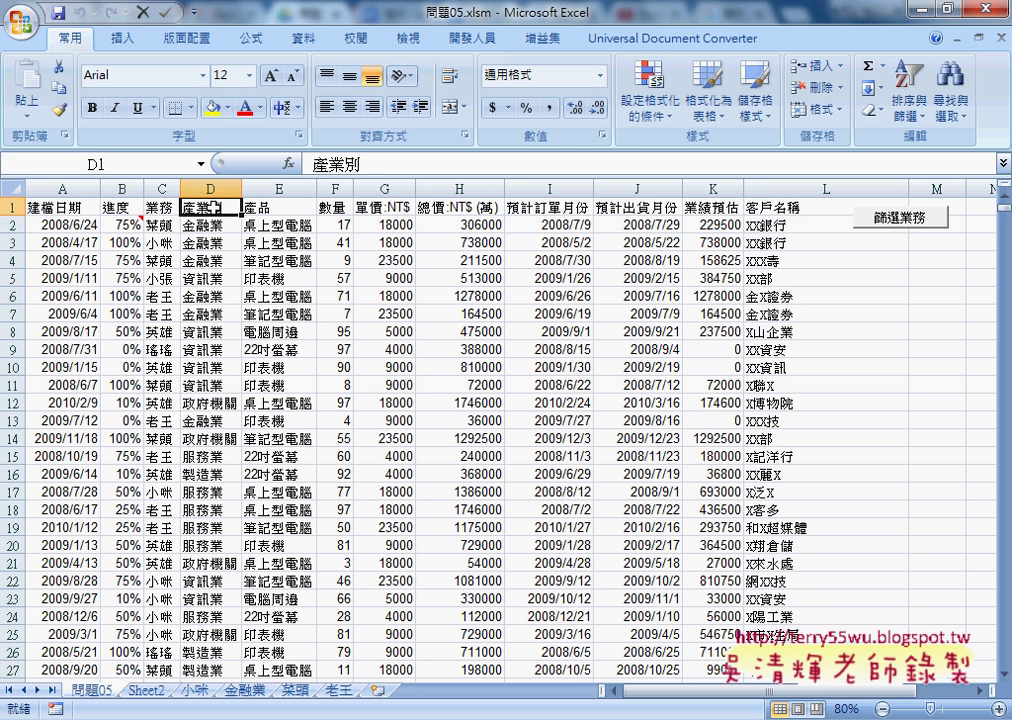
left_click_drag(161, 187, 278, 187)
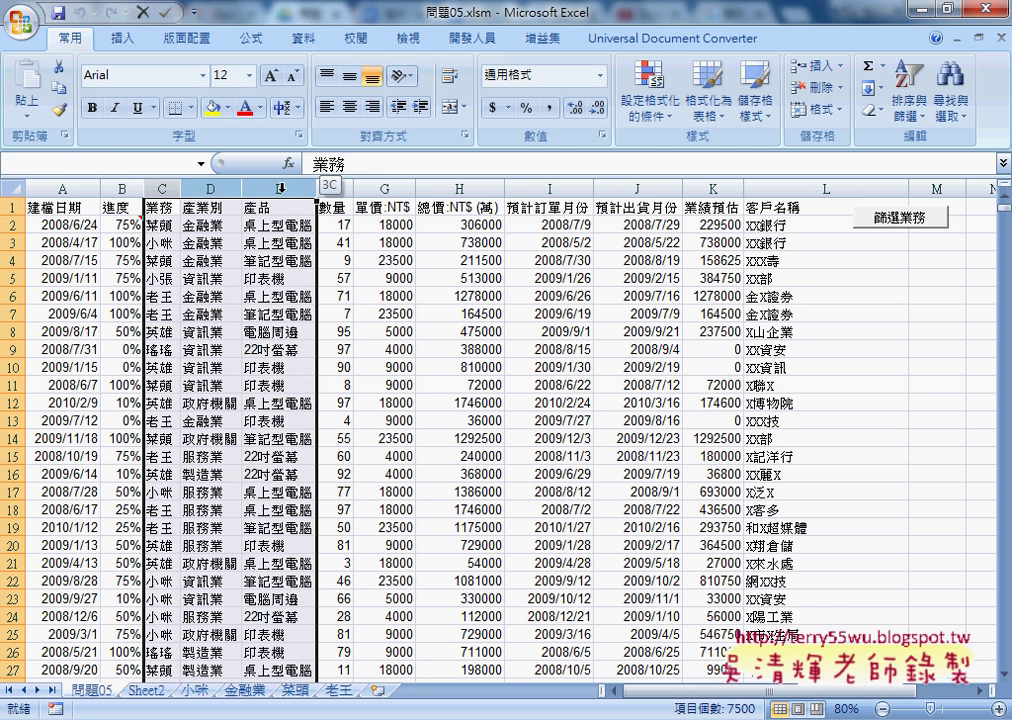
left_click(801, 187)
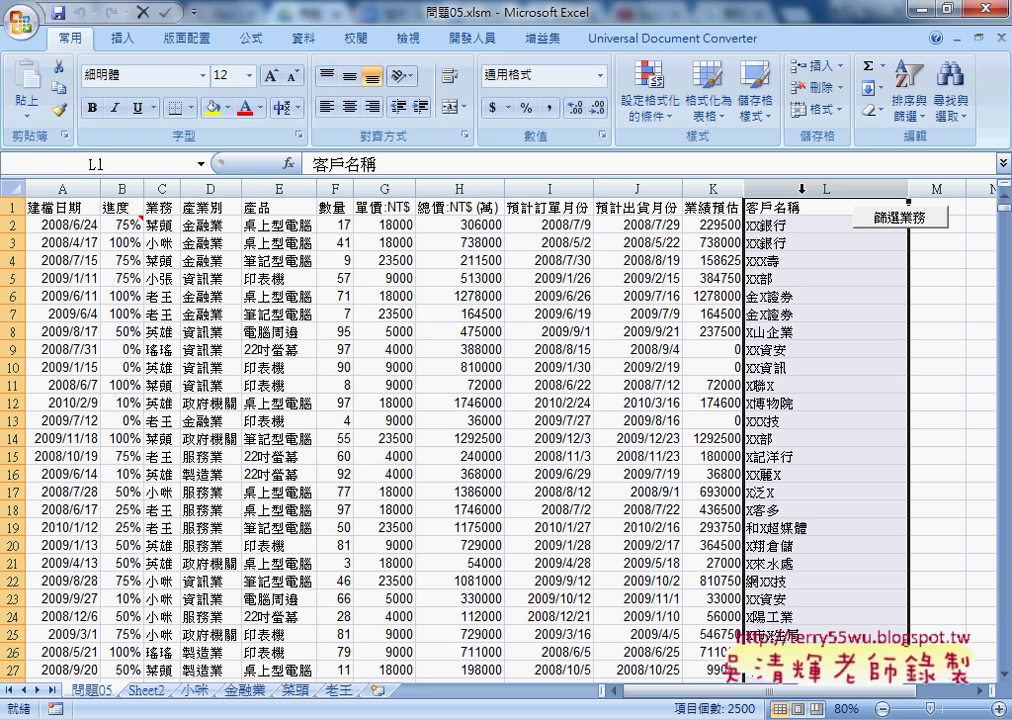
Open the 篩選業務 button's assigned macro for editing via 指定巨集 and 編輯
right_click(908, 216)
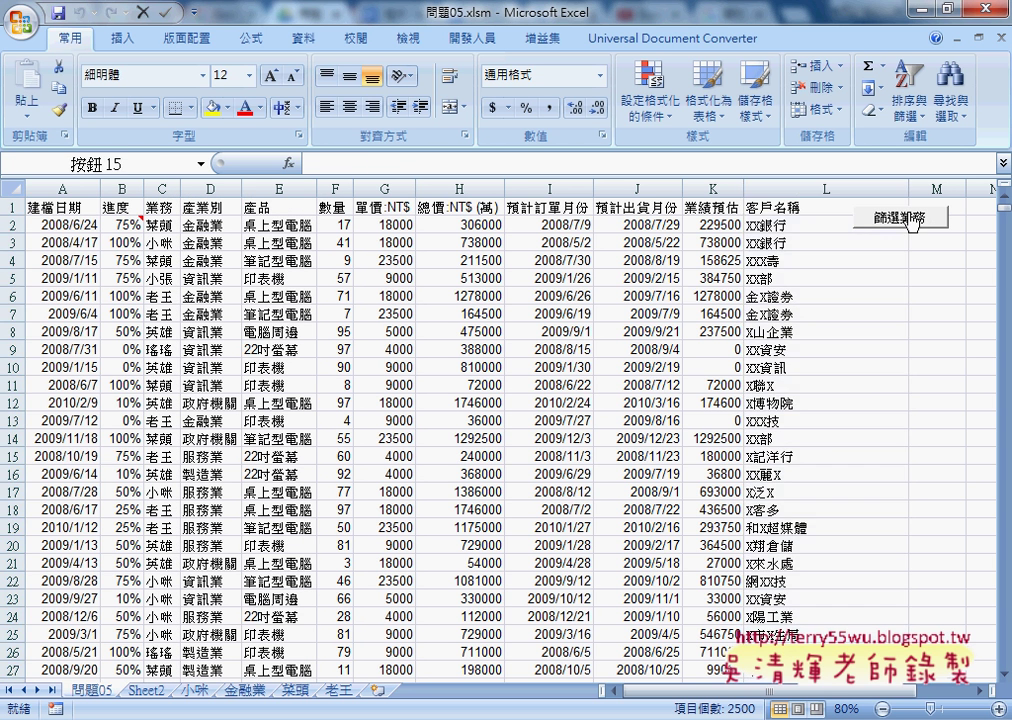
left_click(855, 374)
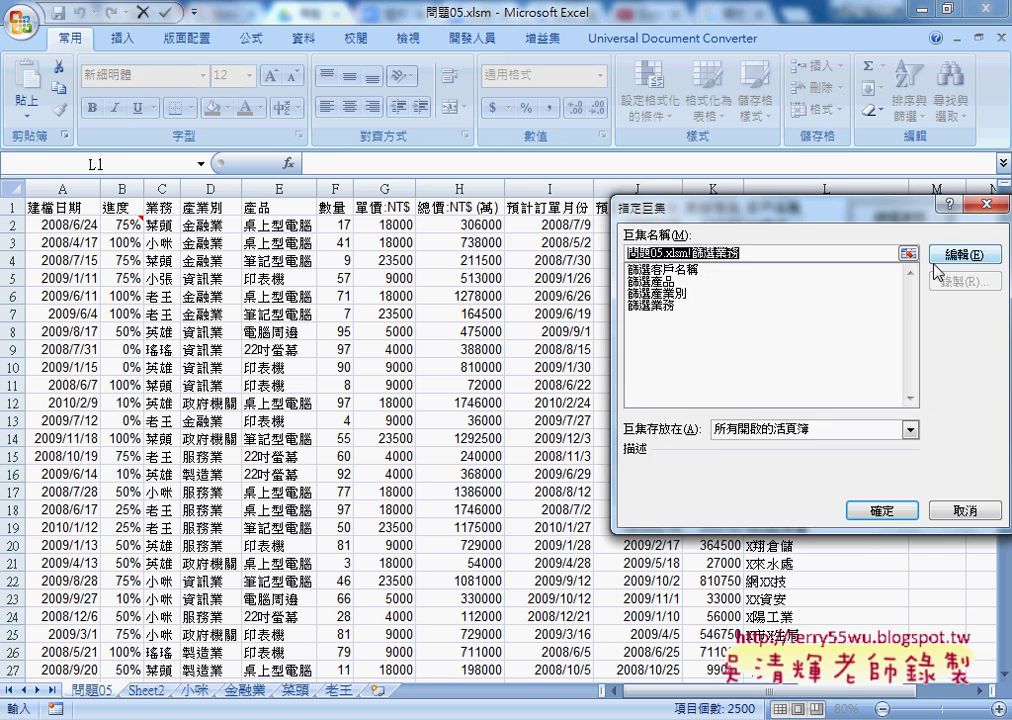
left_click(962, 243)
scroll(663, 293, "up", 6)
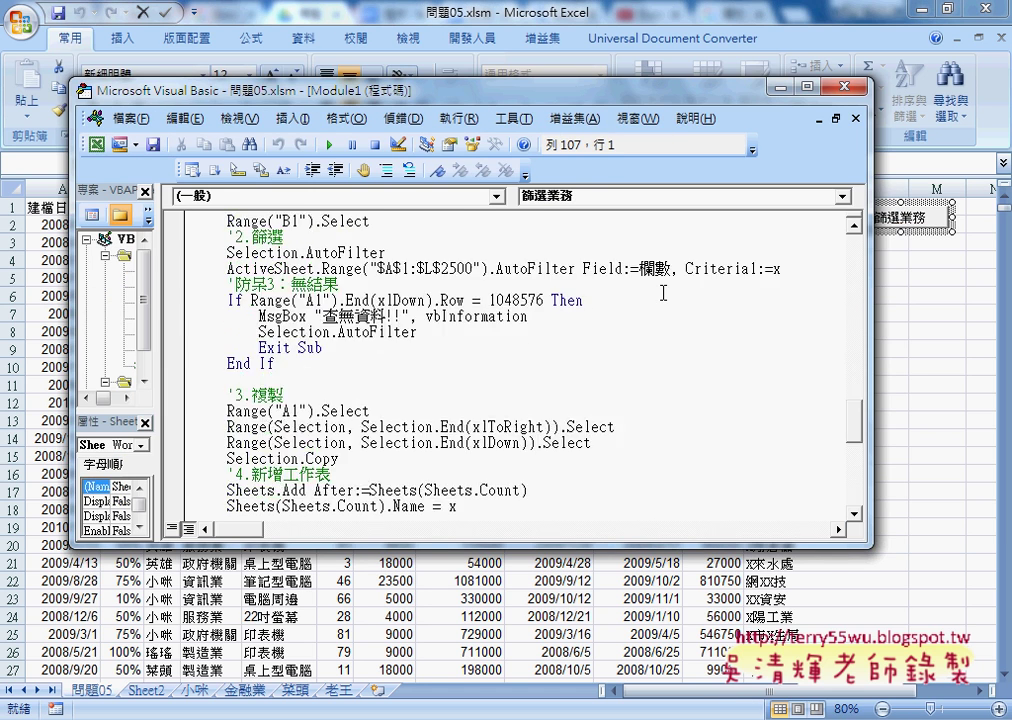
scroll(663, 293, "up", 4)
scroll(663, 293, "up", 6)
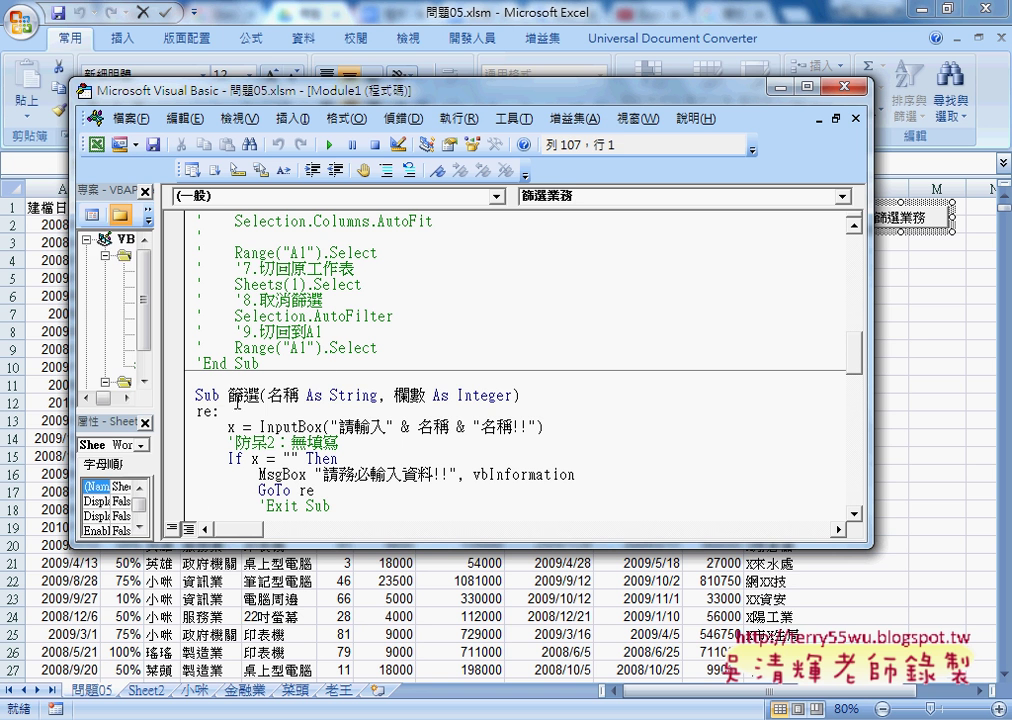
left_click_drag(228, 395, 516, 398)
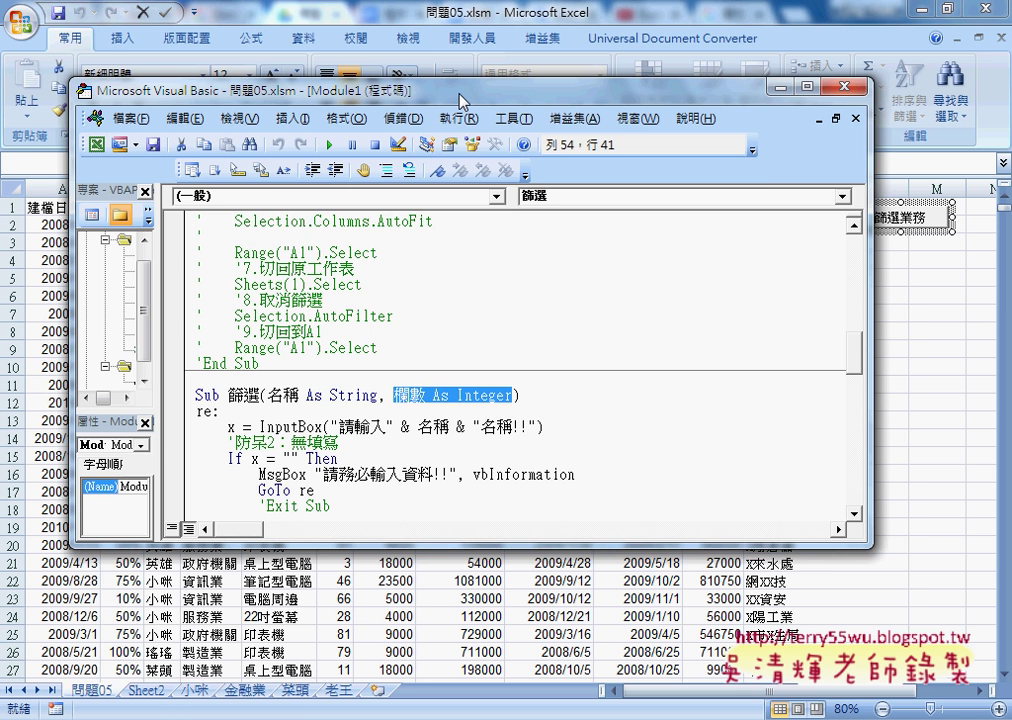
left_click_drag(460, 97, 506, 333)
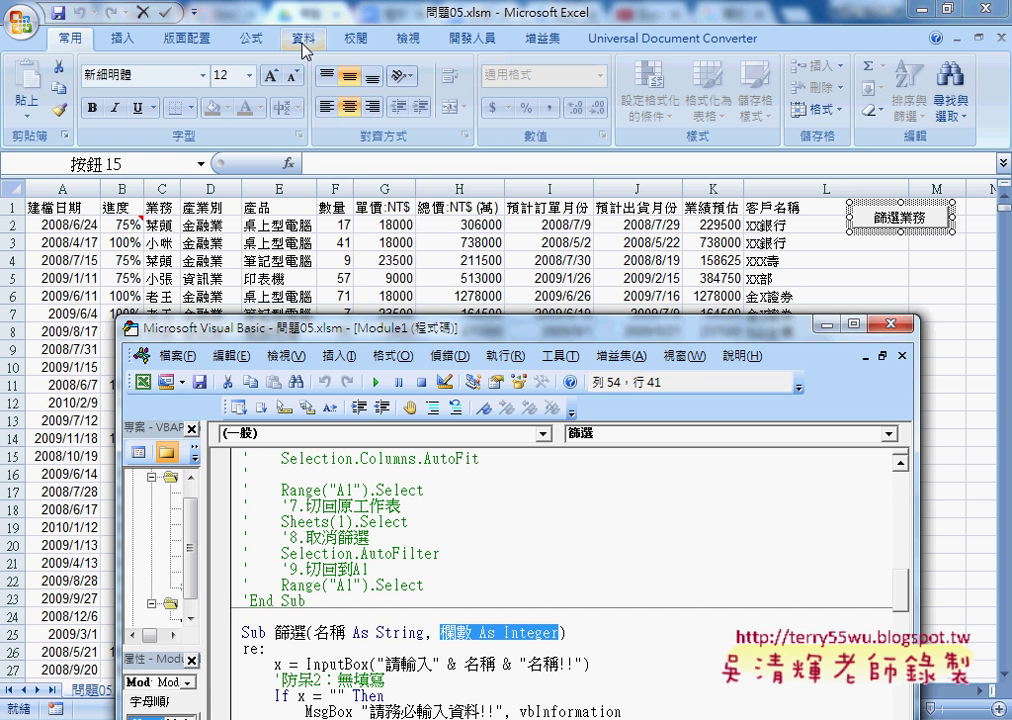
scroll(593, 521, "down", 6)
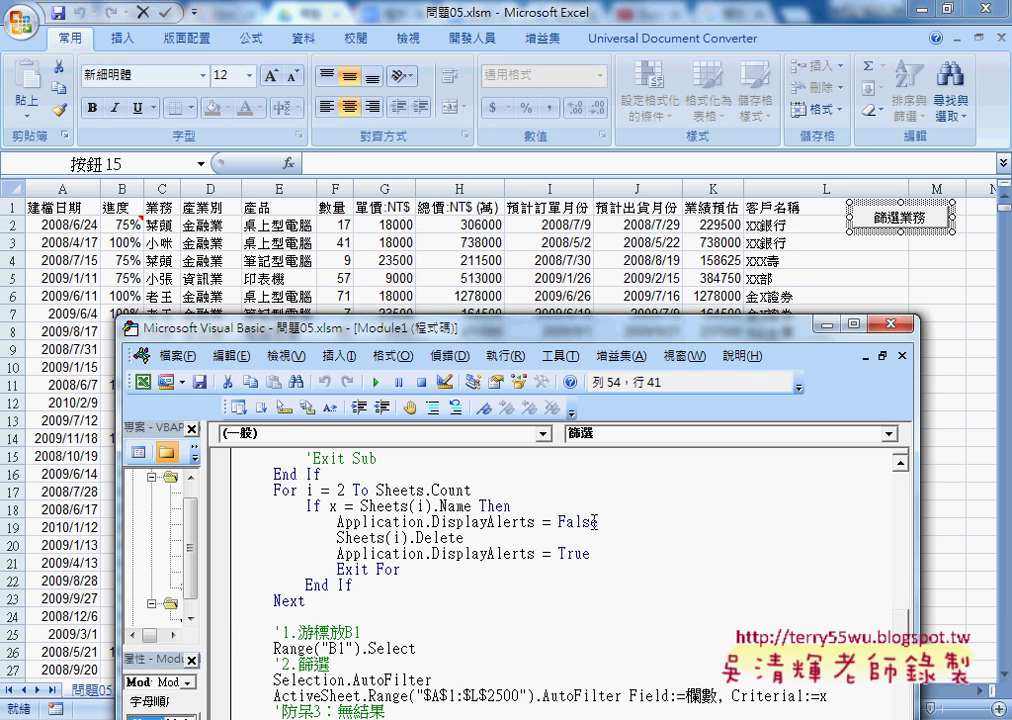
scroll(593, 521, "down", 2)
scroll(595, 524, "down", 1)
left_click_drag(629, 553, 717, 553)
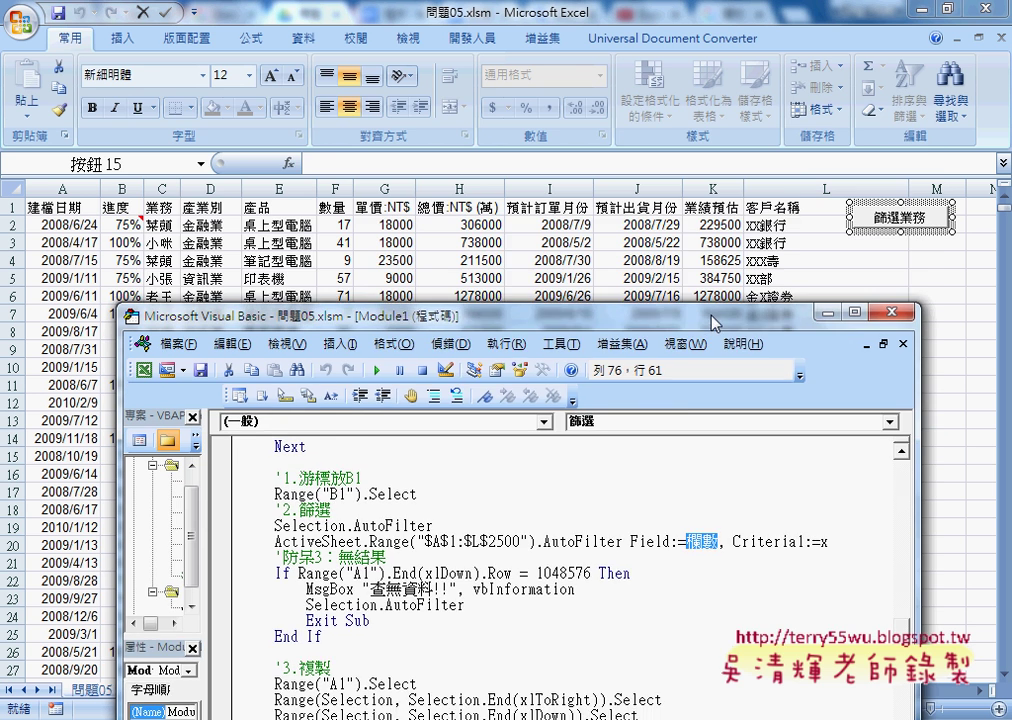
left_click_drag(560, 326, 568, 118)
scroll(707, 257, "up", 2)
scroll(707, 257, "up", 1)
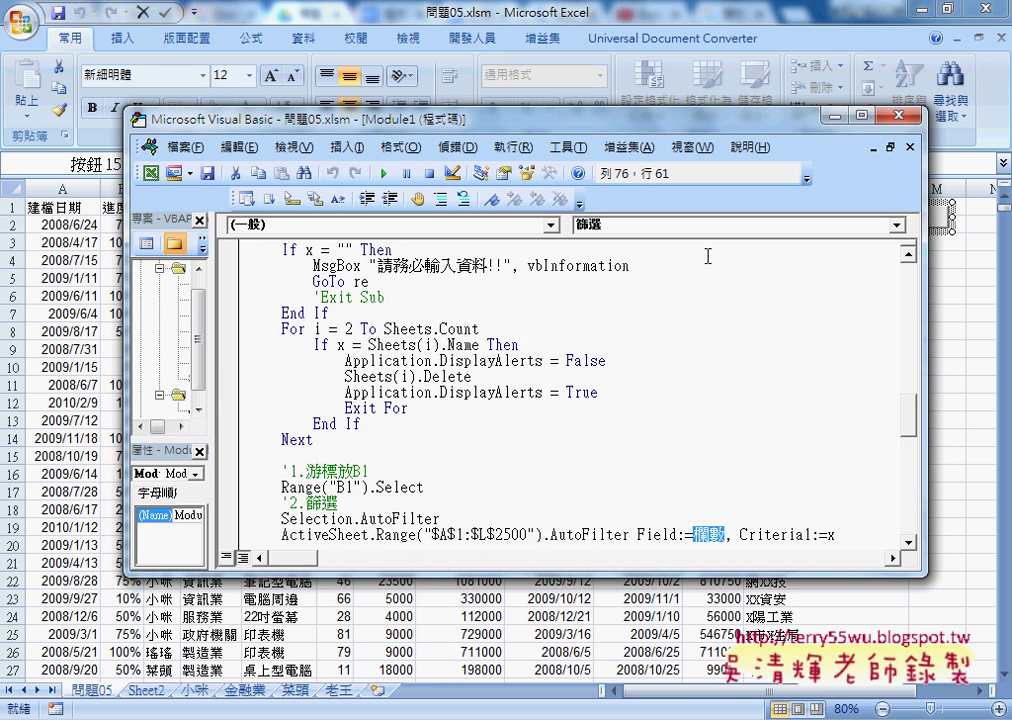
scroll(707, 257, "up", 2)
left_click(240, 283)
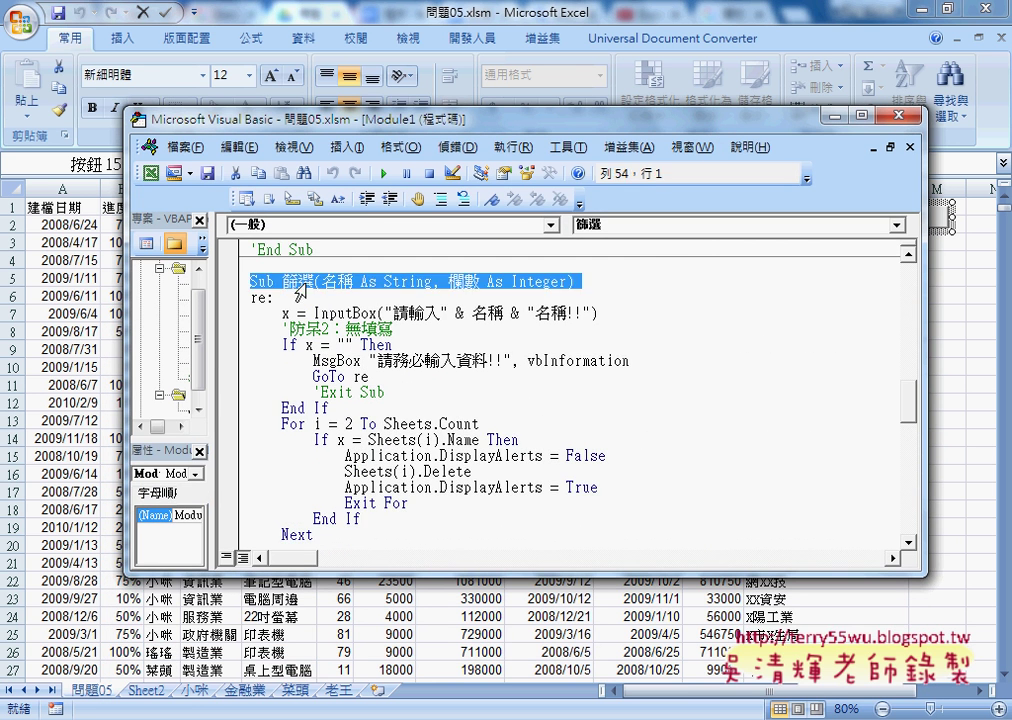
scroll(320, 290, "down", 5)
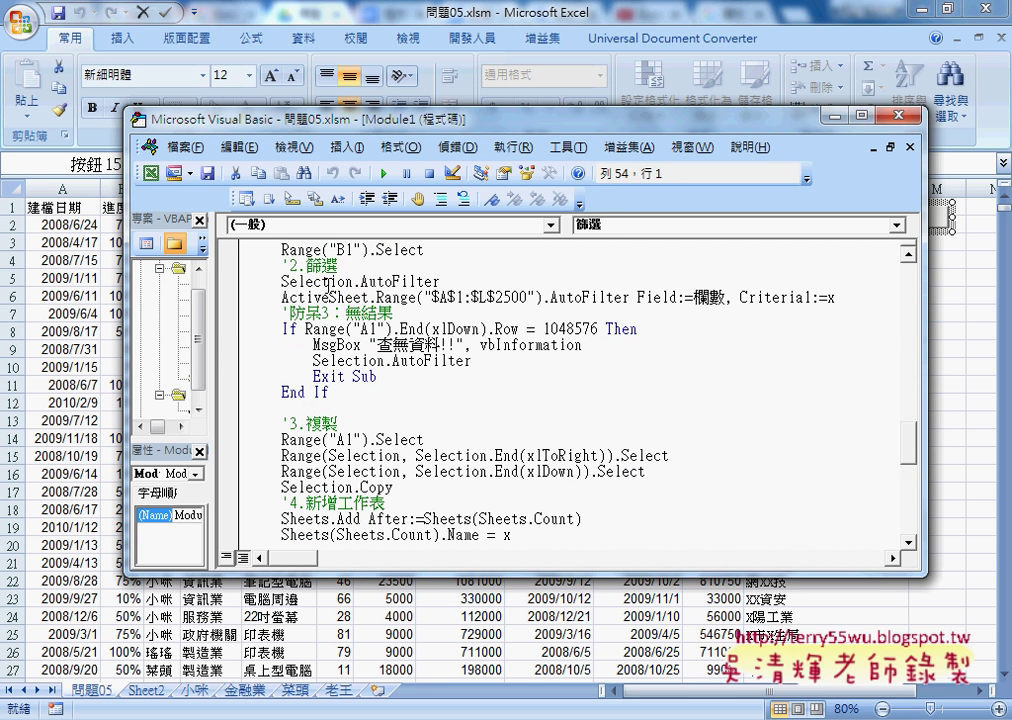
scroll(320, 290, "down", 4)
scroll(322, 288, "down", 5)
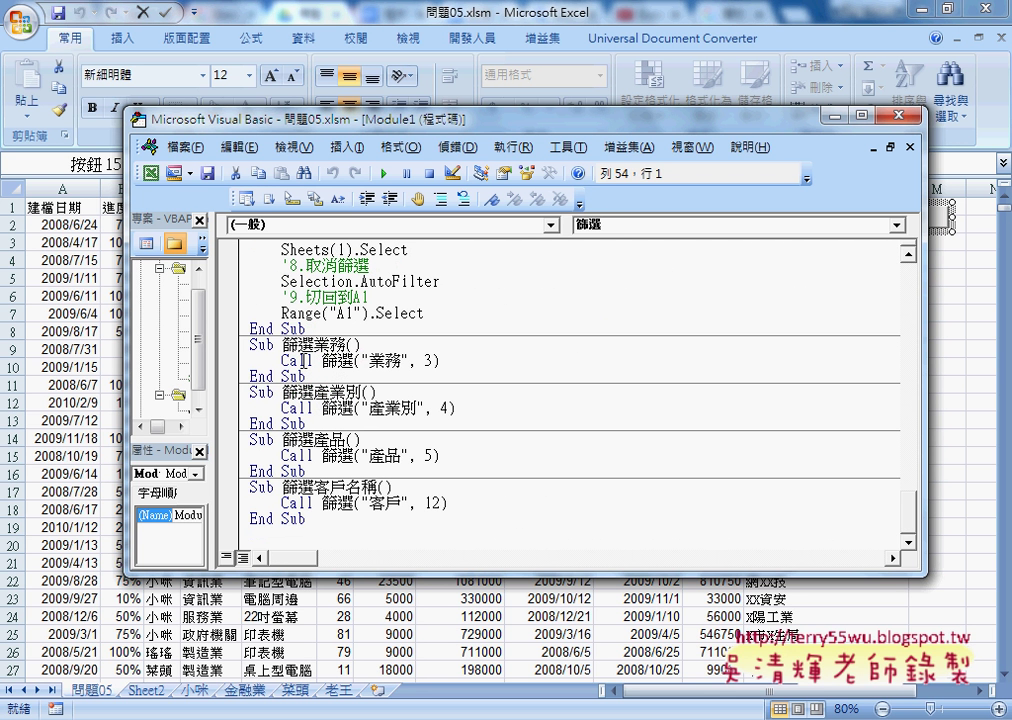
Highlight the 篩選業務 name and its 篩選 call arguments "業務", 3, then slide the editor left
left_click_drag(283, 344, 313, 344)
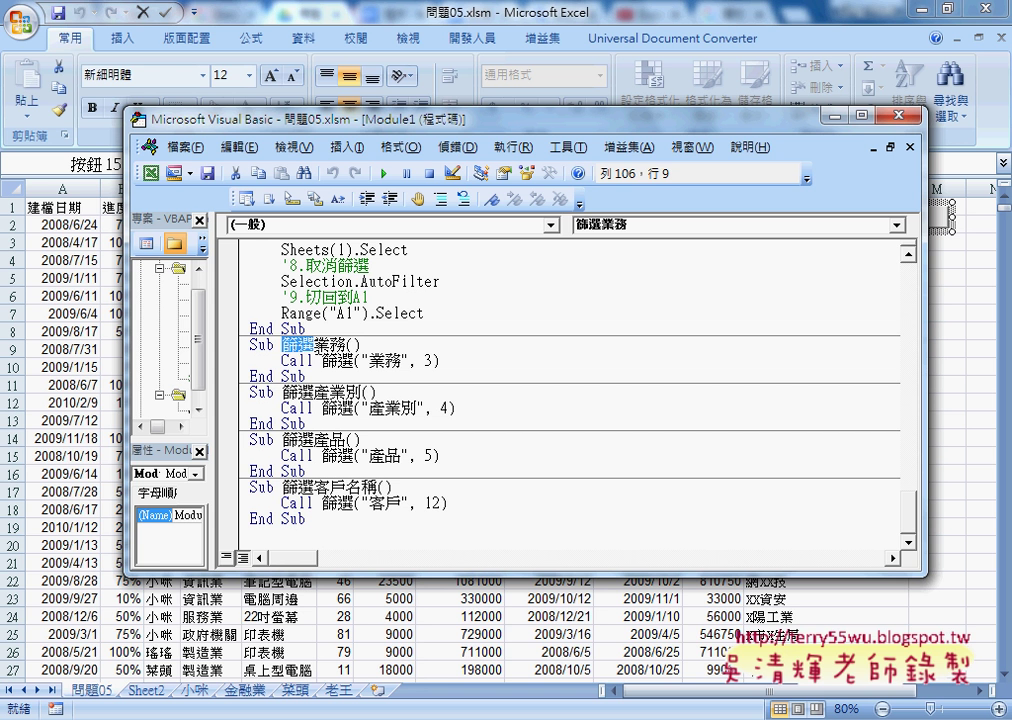
key("shift+Right")
key("shift+Right")
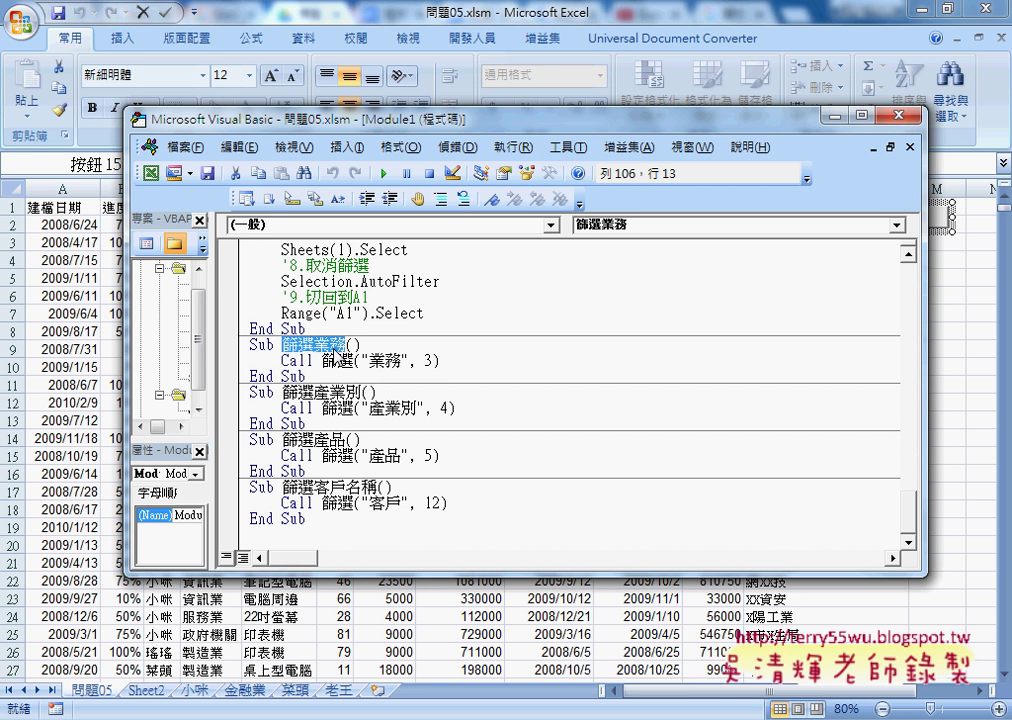
double_click(286, 362)
left_click(321, 360)
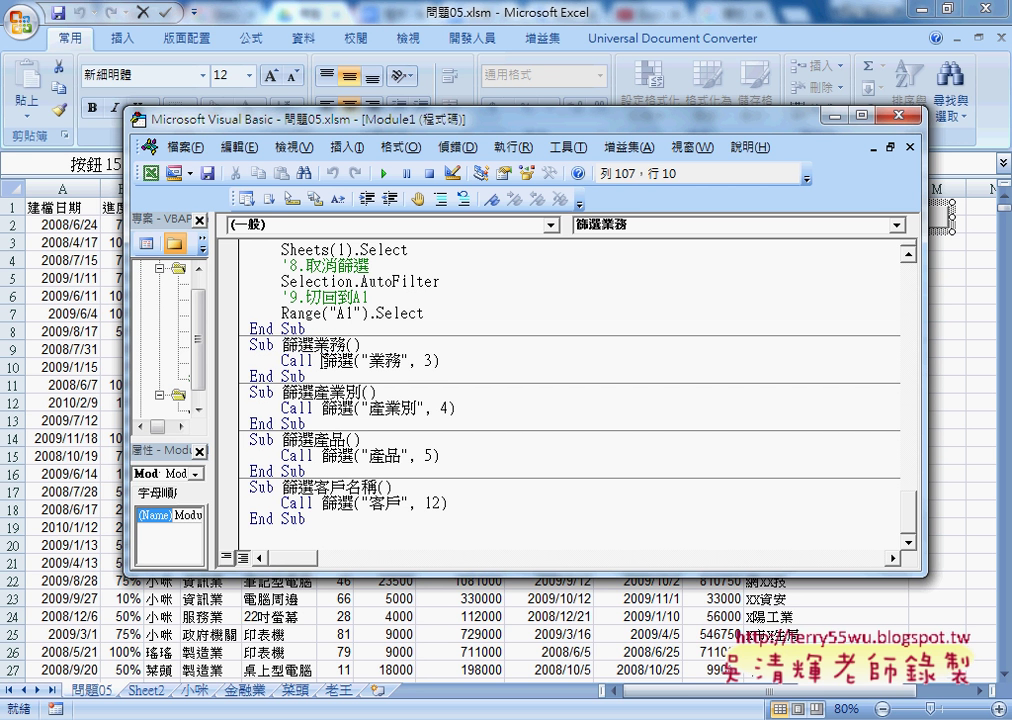
key("shift+Right")
left_click_drag(361, 360, 435, 361)
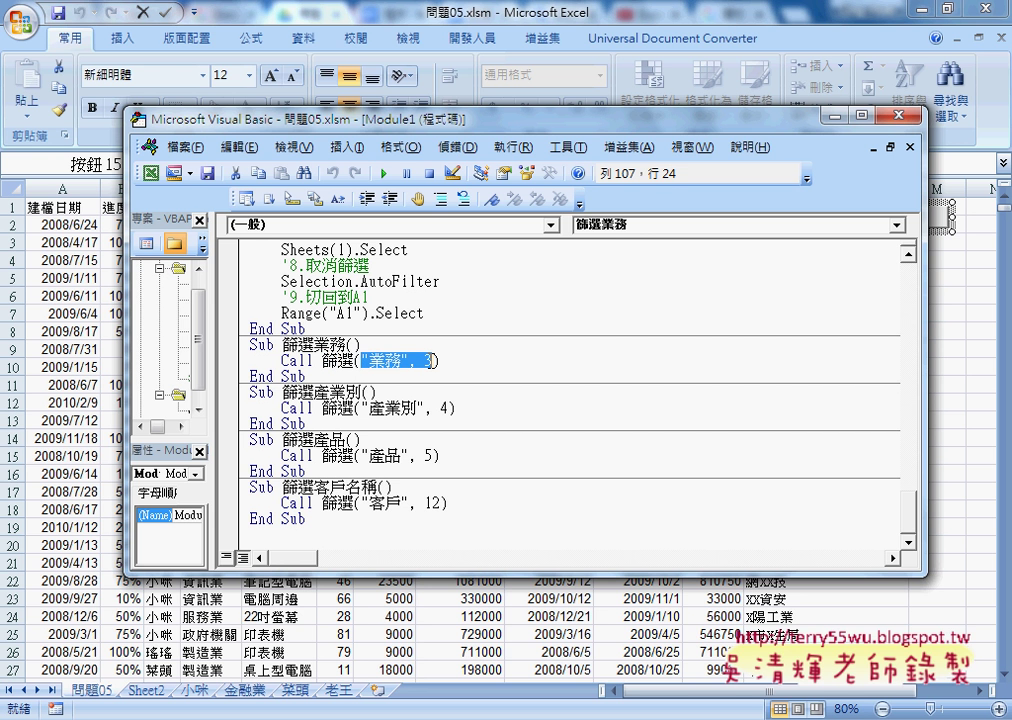
key("shift+Left")
key("shift+Left")
key("shift+Left")
double_click(428, 360)
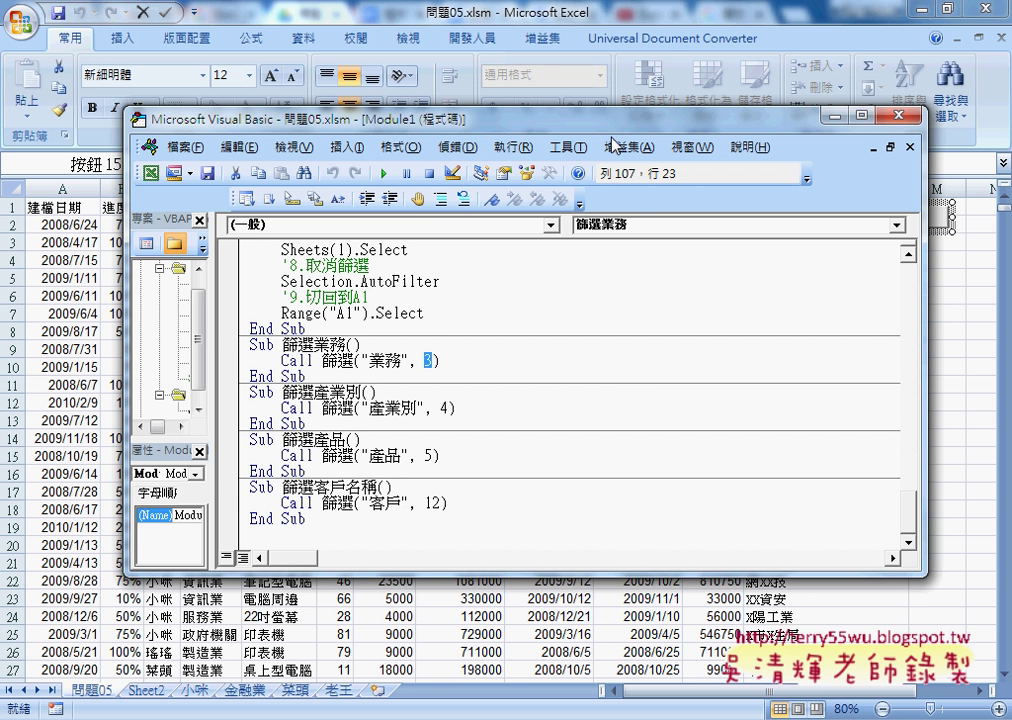
left_click_drag(486, 113, 427, 111)
left_click_drag(545, 125, 489, 125)
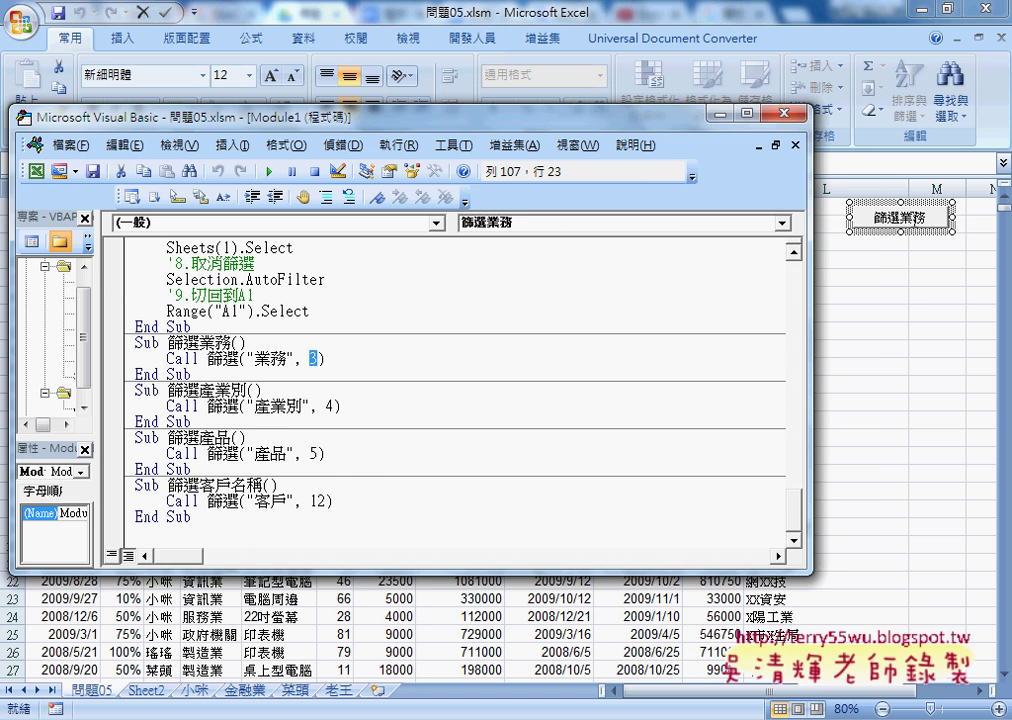
Copy the 篩選業務 button and paste a duplicate onto the 問題05 sheet
left_click(924, 303)
right_click(875, 218)
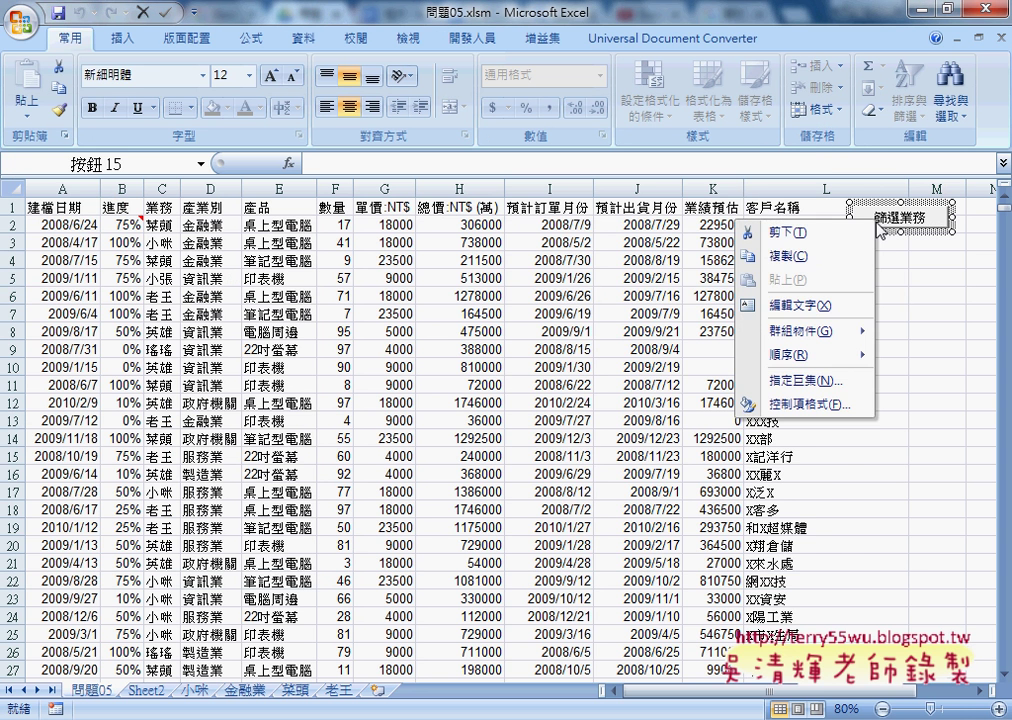
left_click(874, 253)
left_click(876, 243)
right_click(878, 250)
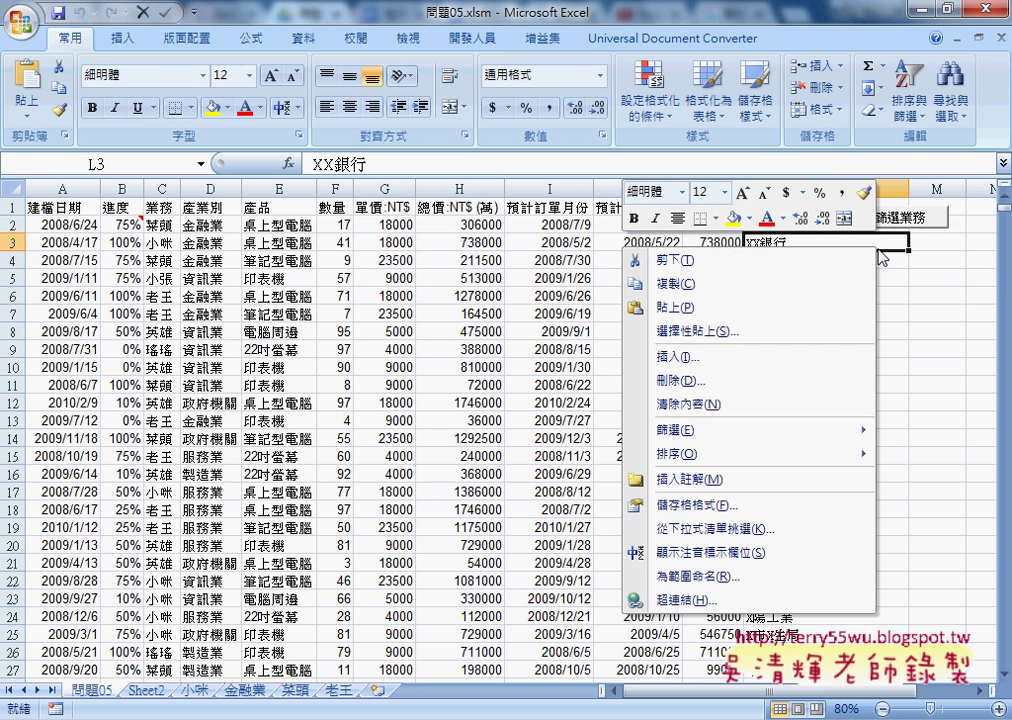
left_click(810, 320)
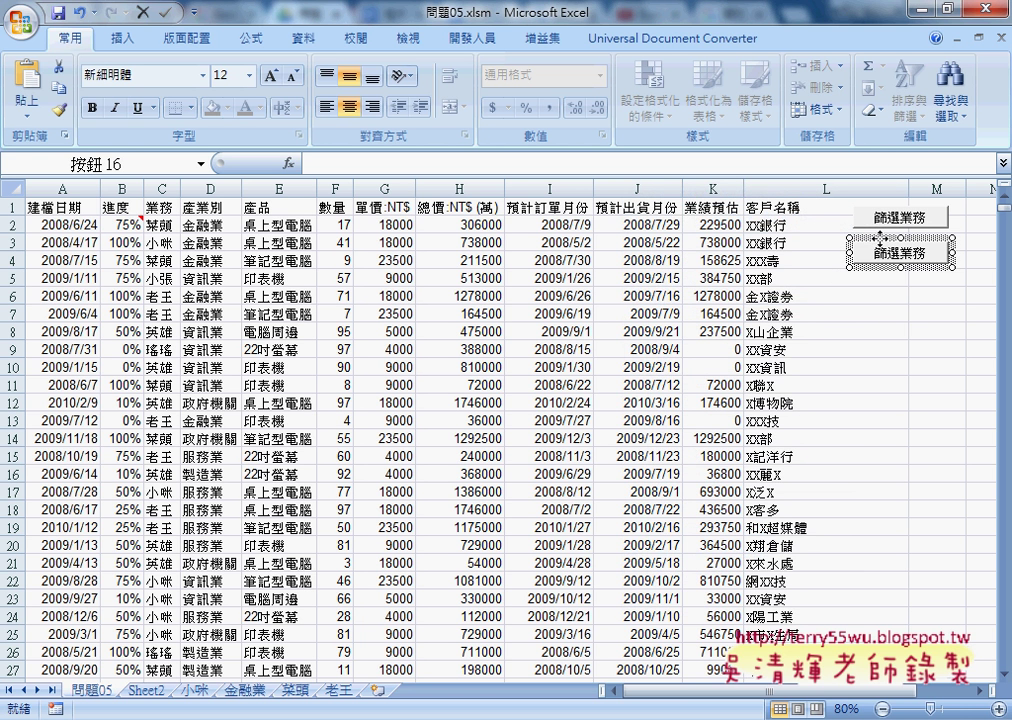
Nudge the duplicate button under the original and select both buttons
key("Escape")
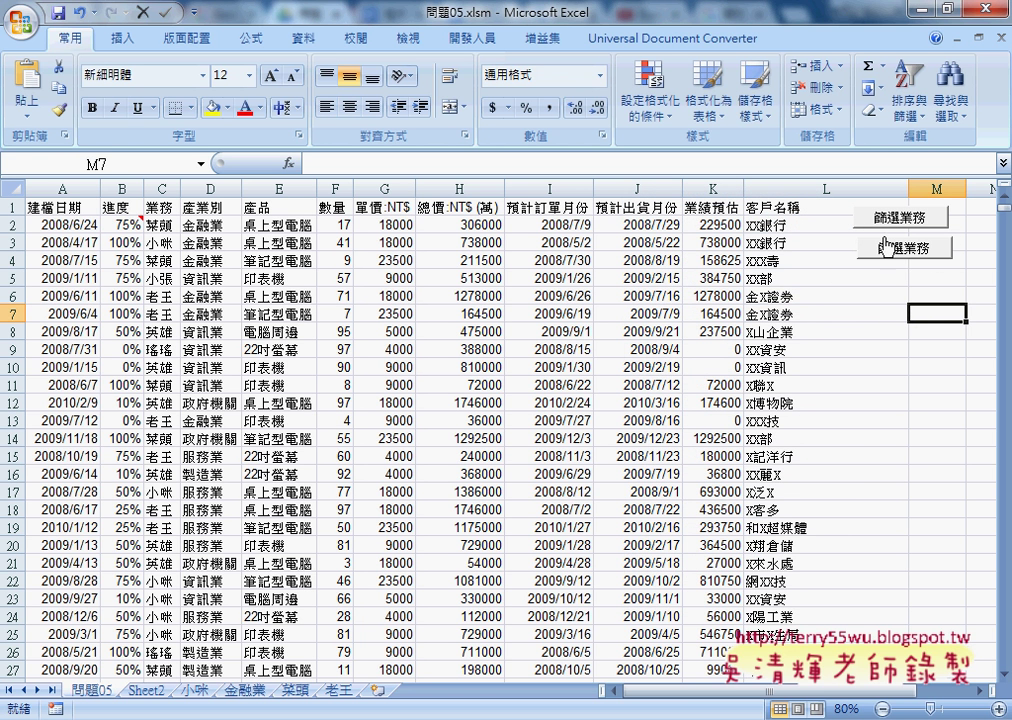
right_click(875, 246)
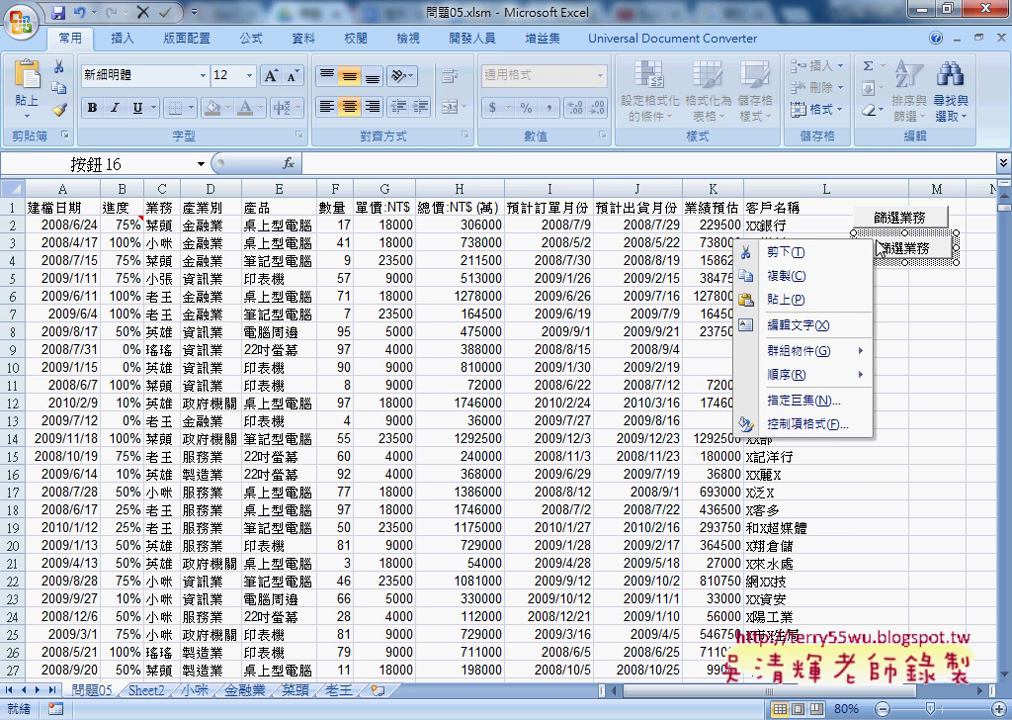
key("Escape")
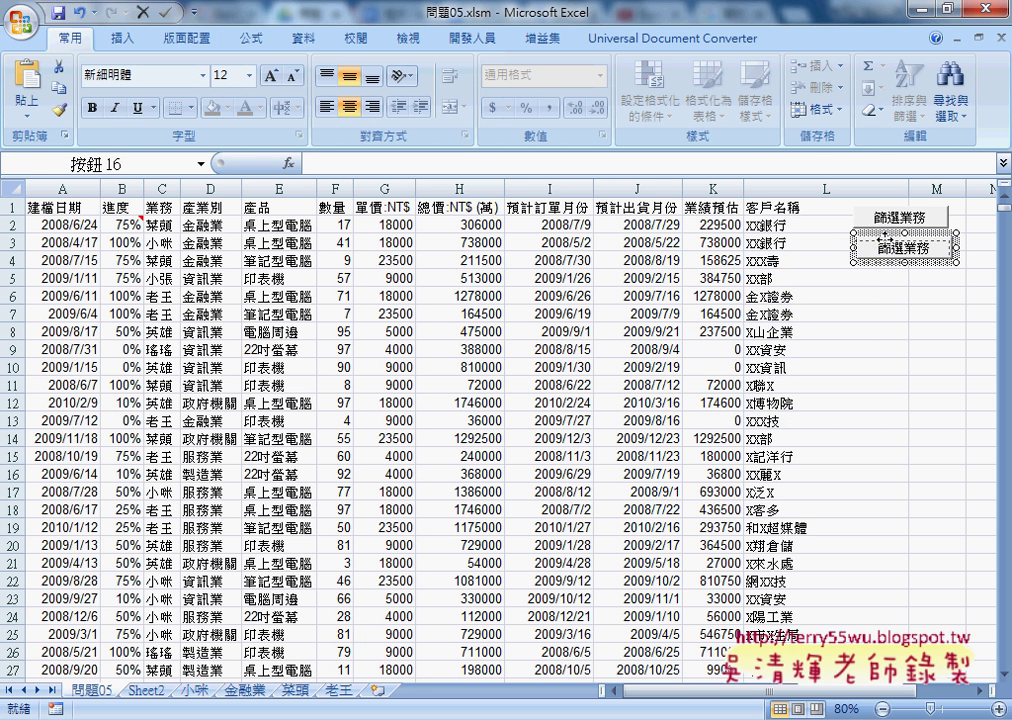
left_click_drag(884, 235, 881, 240)
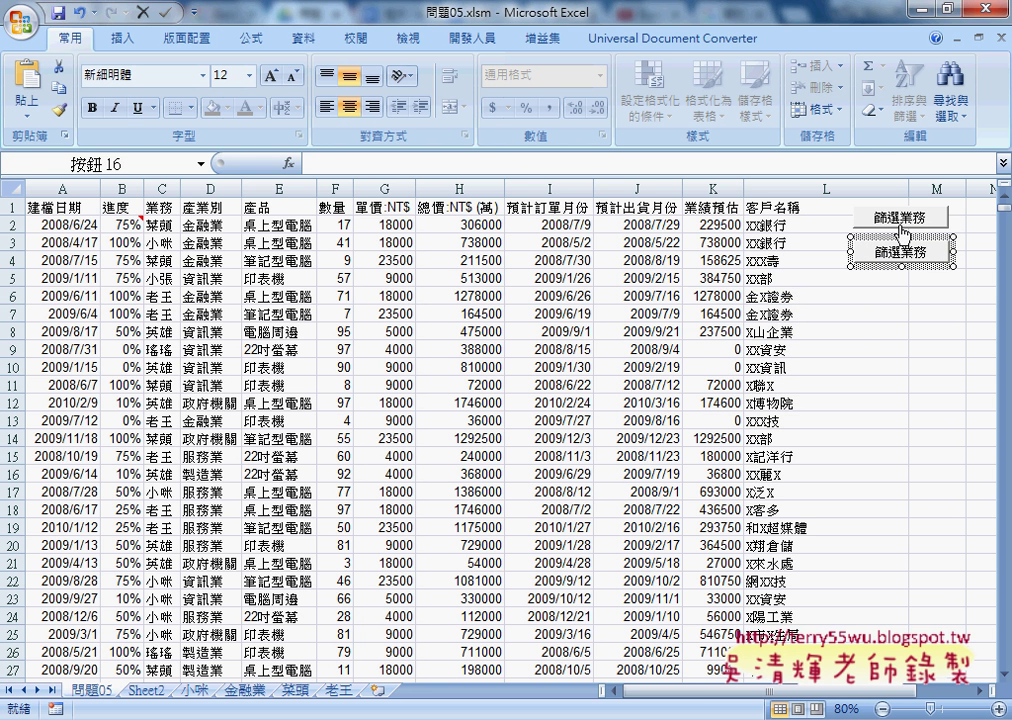
left_click(900, 228, "ctrl")
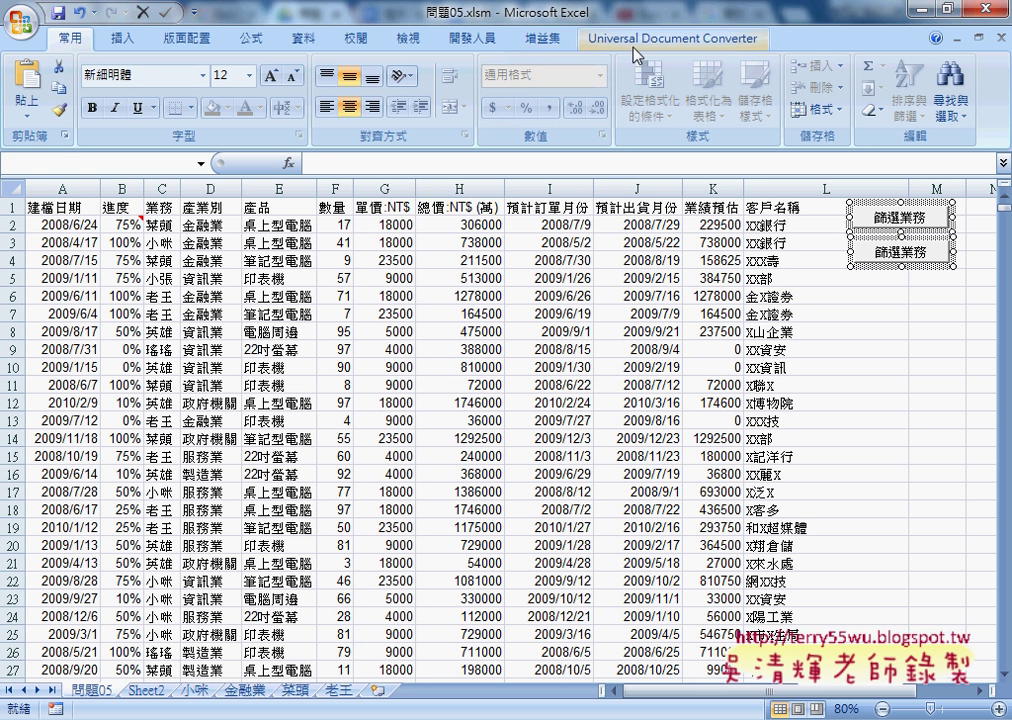
Assign the 篩選產業別 macro to the copied button, copying the macro name along the way
left_click(471, 48)
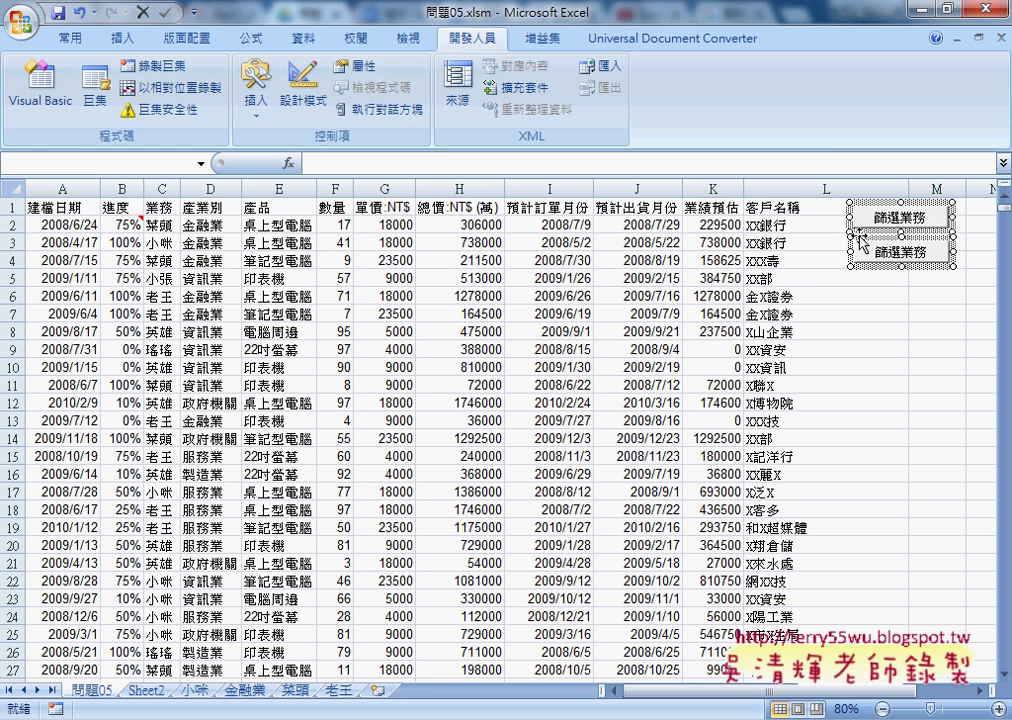
left_click(885, 331)
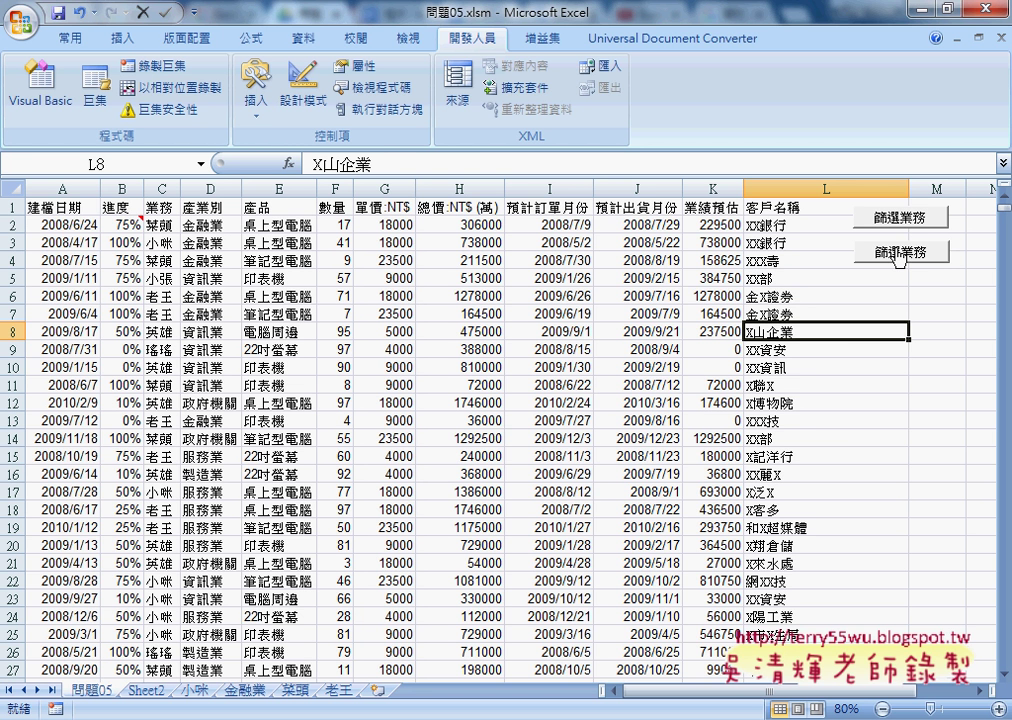
right_click(897, 256)
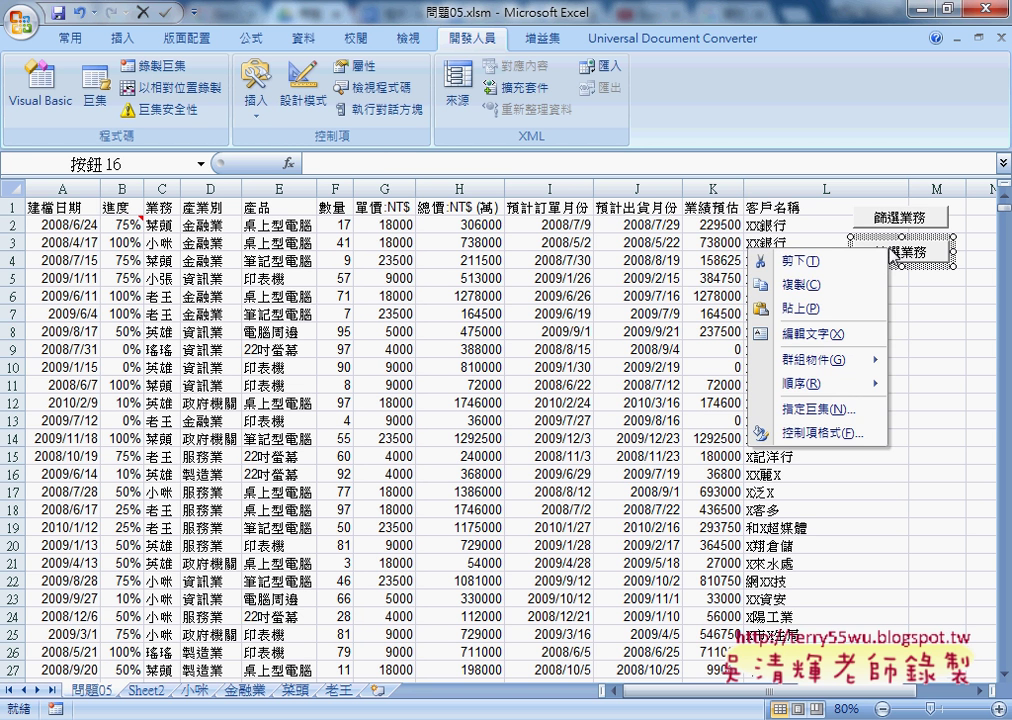
left_click(945, 278)
left_click(950, 280)
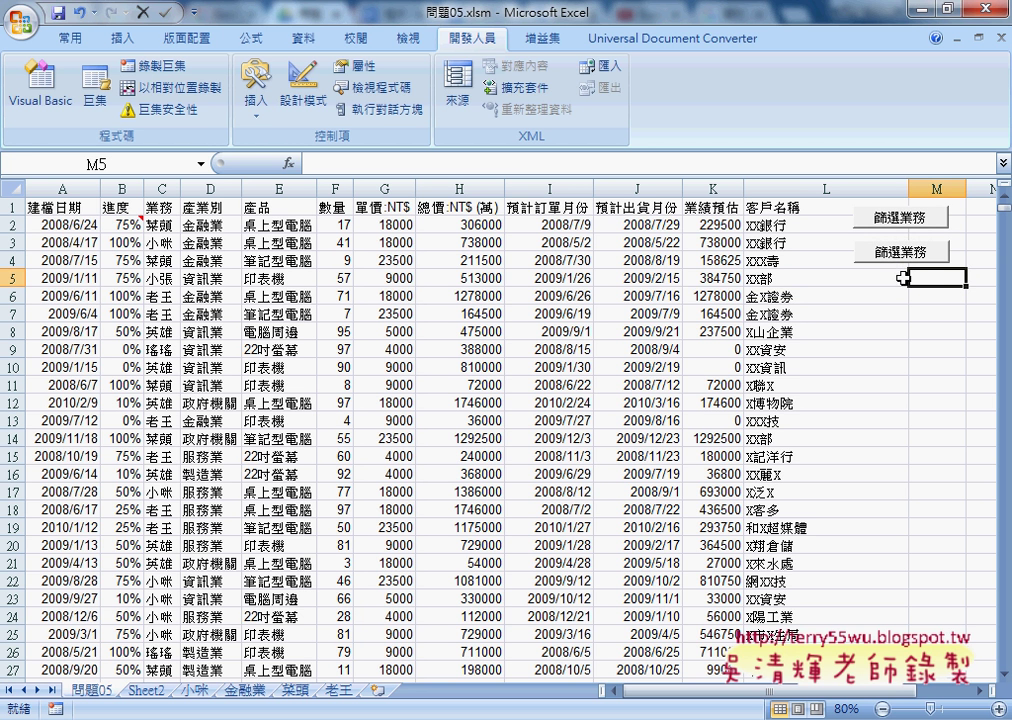
right_click(893, 264)
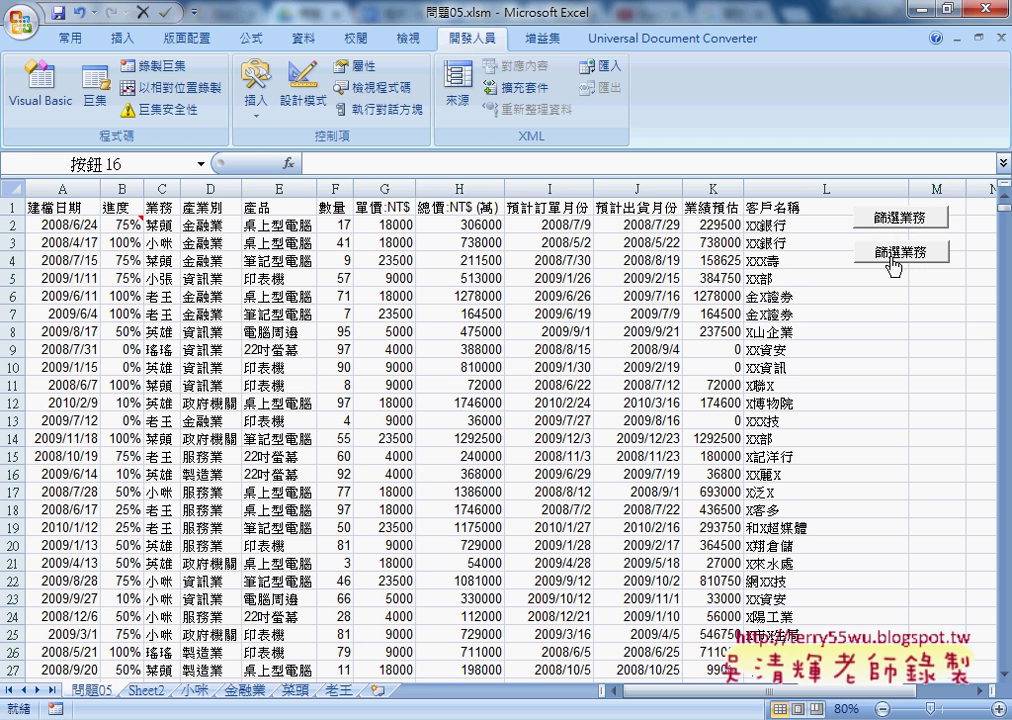
left_click(810, 418)
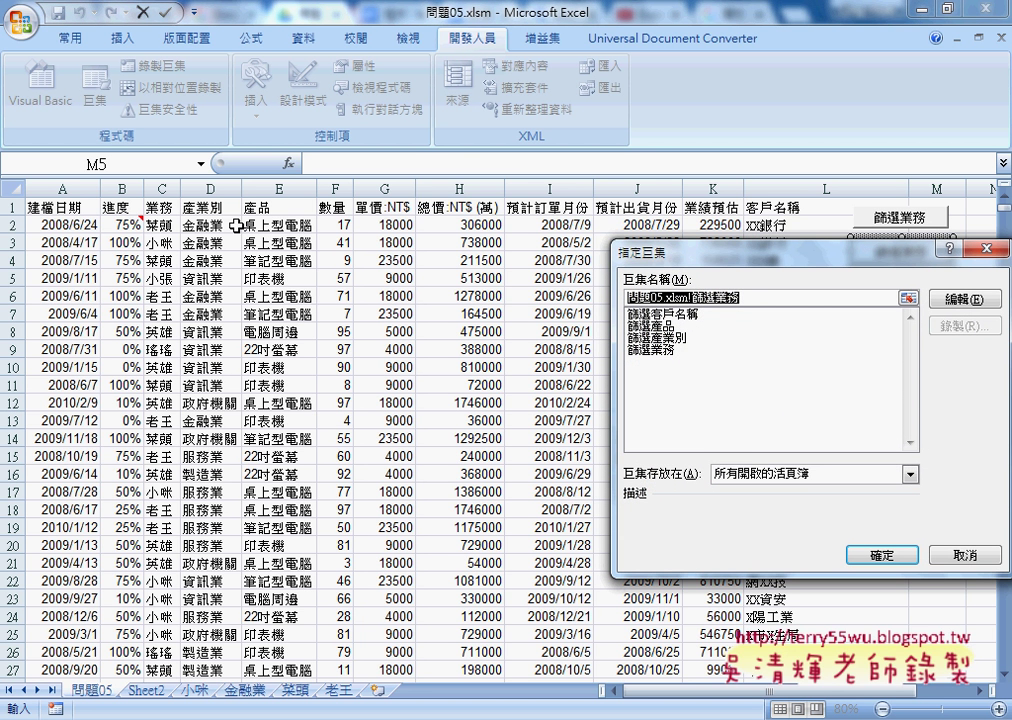
left_click(626, 338)
double_click(665, 297)
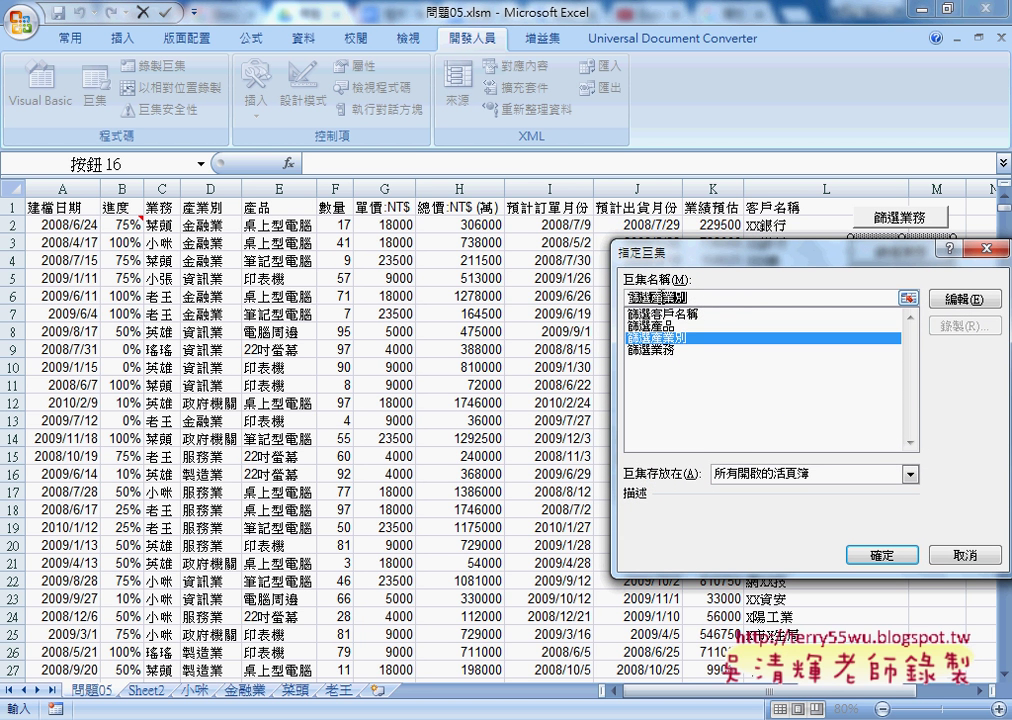
right_click(668, 298)
left_click(705, 332)
left_click(882, 554)
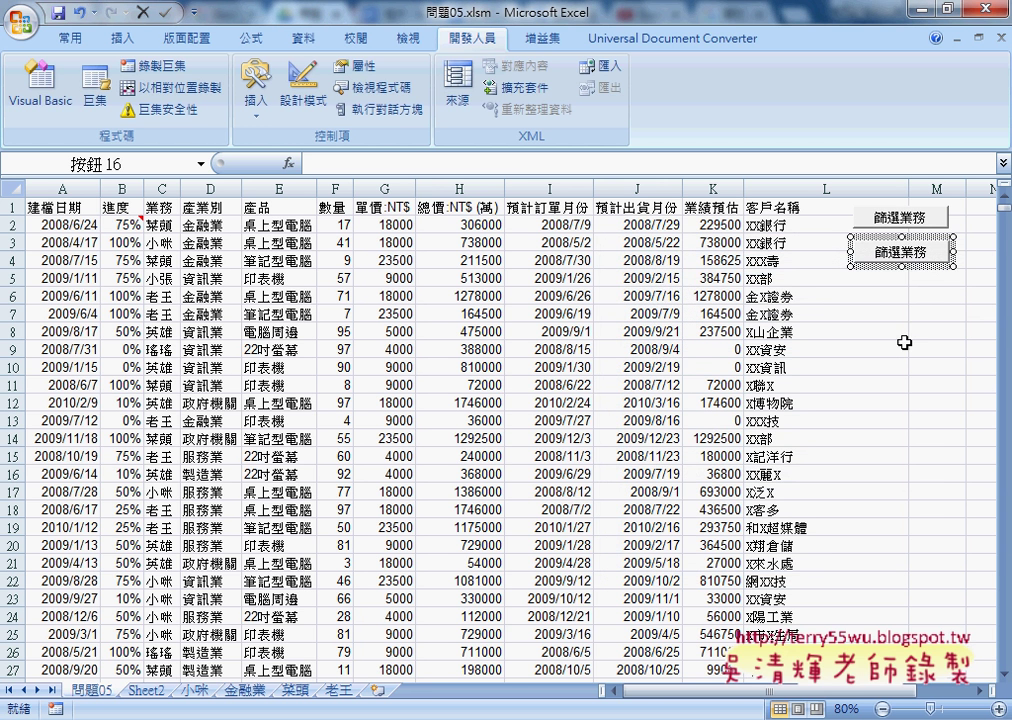
Rename the copied button's caption to 篩選產業別
left_click_drag(868, 252, 972, 257)
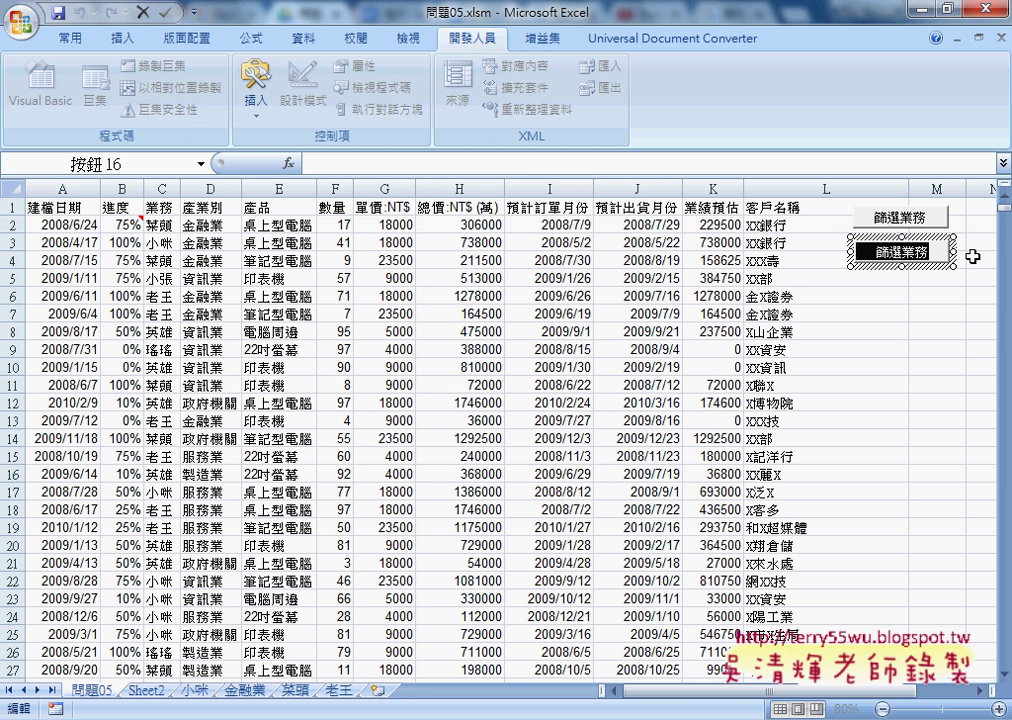
key("ctrl+v")
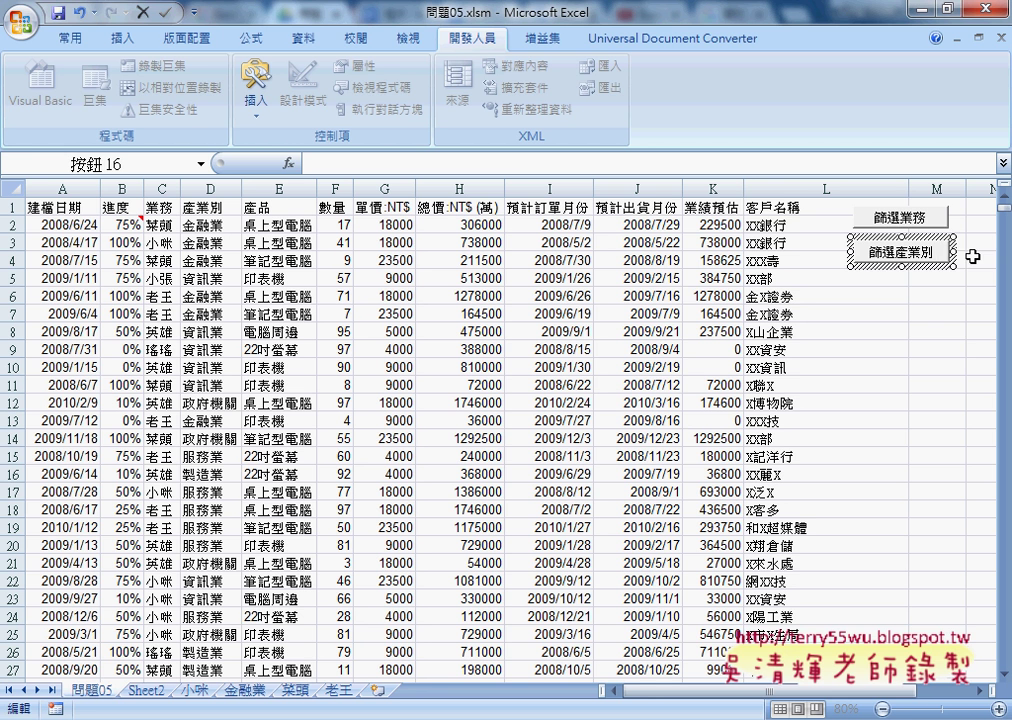
left_click(930, 352)
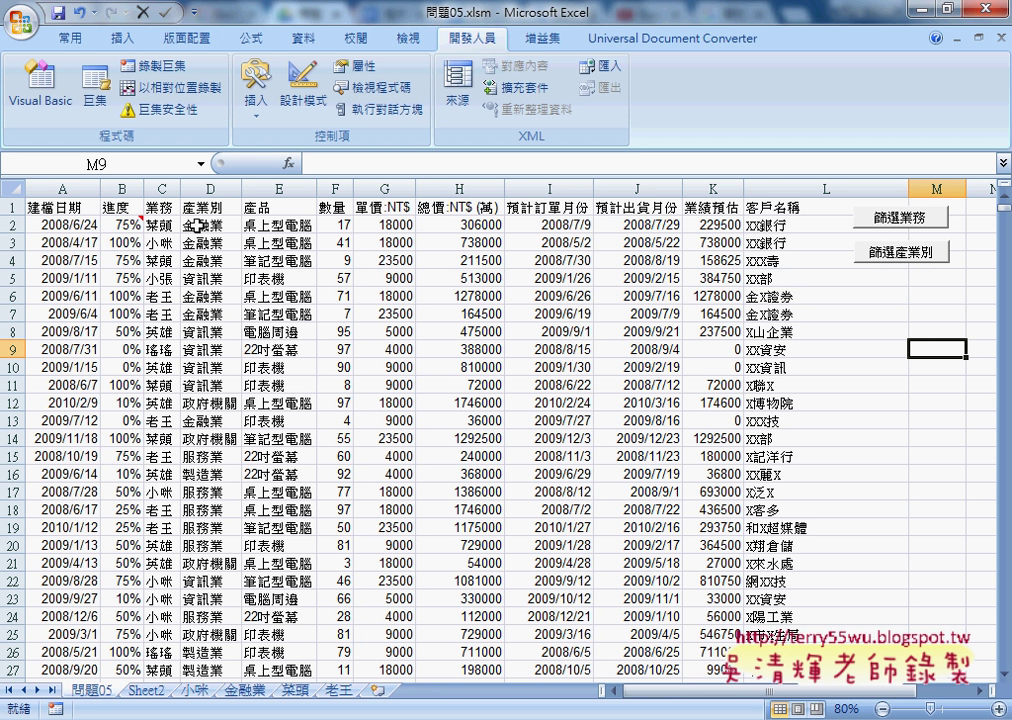
Note the industry 資訊業 in D8, then run the 篩選產業別 button to get the industry prompt
left_click(208, 331)
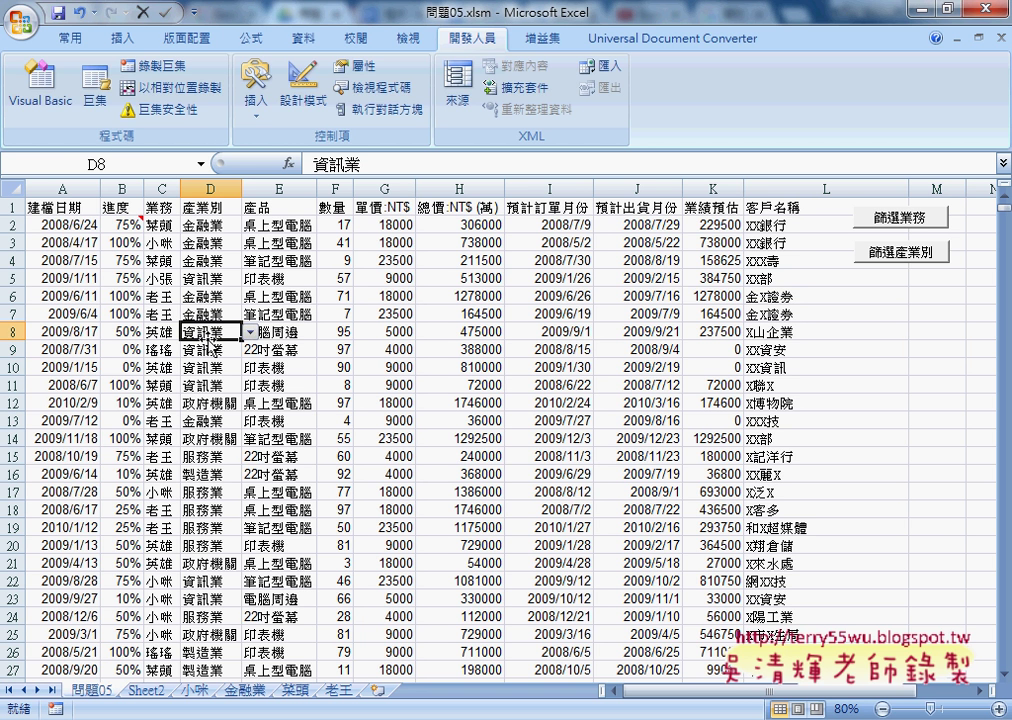
left_click_drag(345, 164, 361, 164)
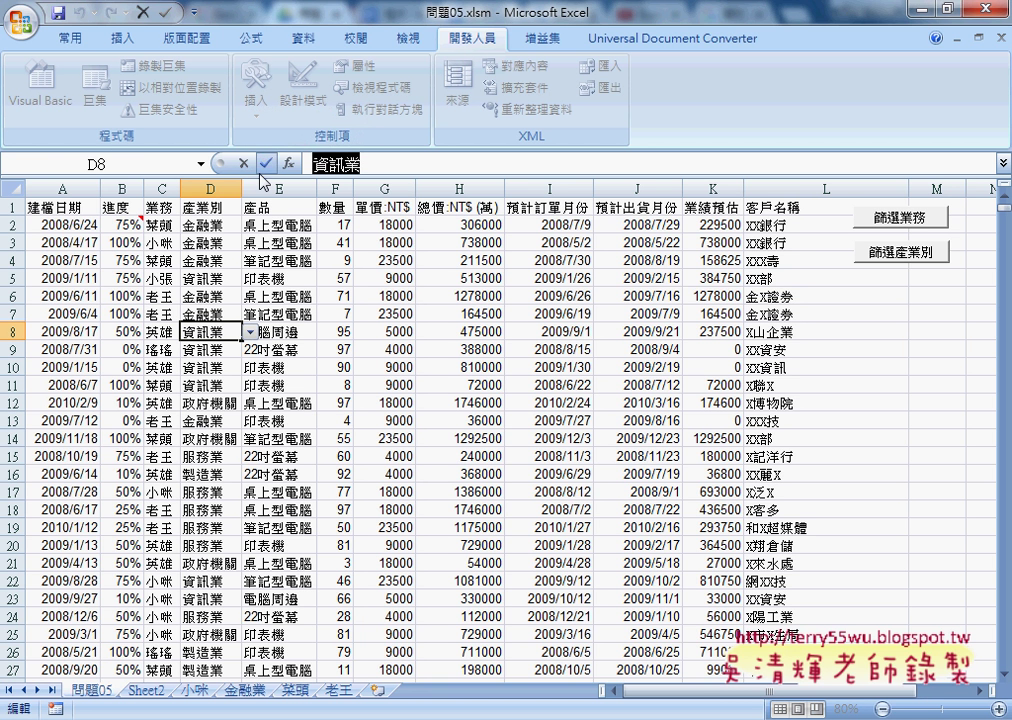
left_click(880, 331)
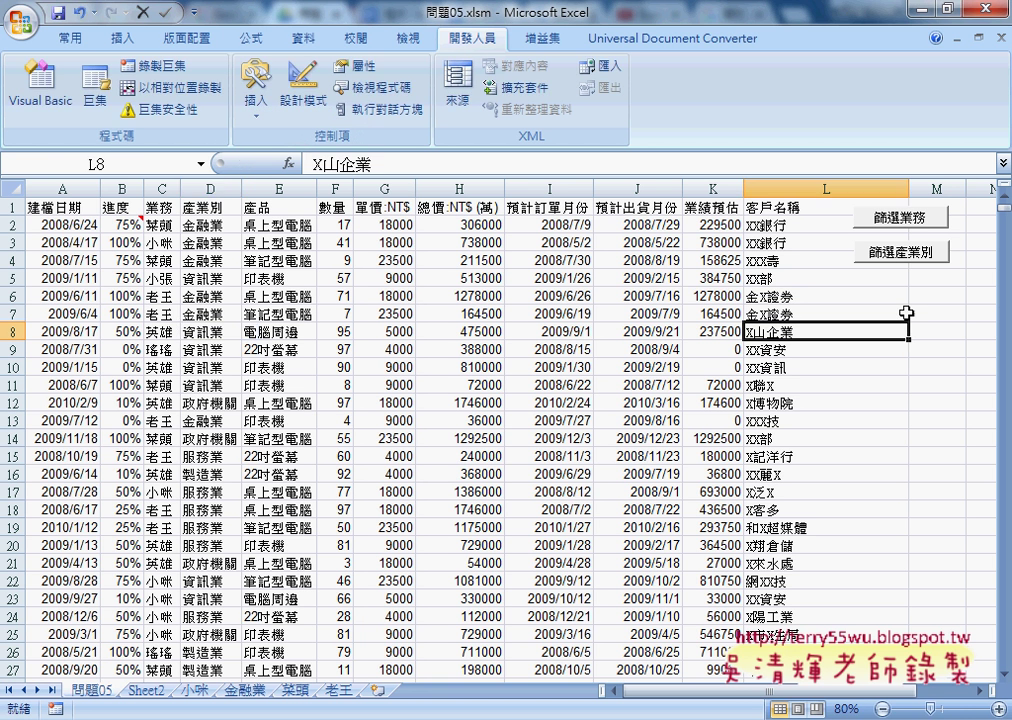
left_click(900, 254)
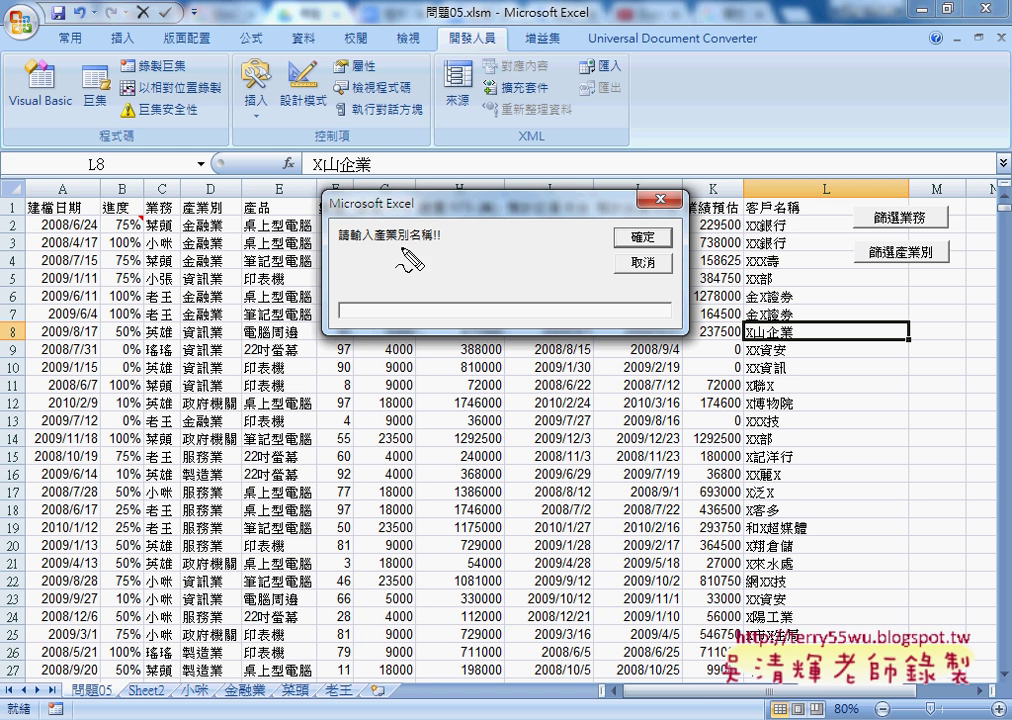
Paste 資訊業 into the industry-name prompt and confirm, creating the 資訊業 sheet
left_click_drag(376, 243, 372, 230)
left_click_drag(408, 152, 391, 225)
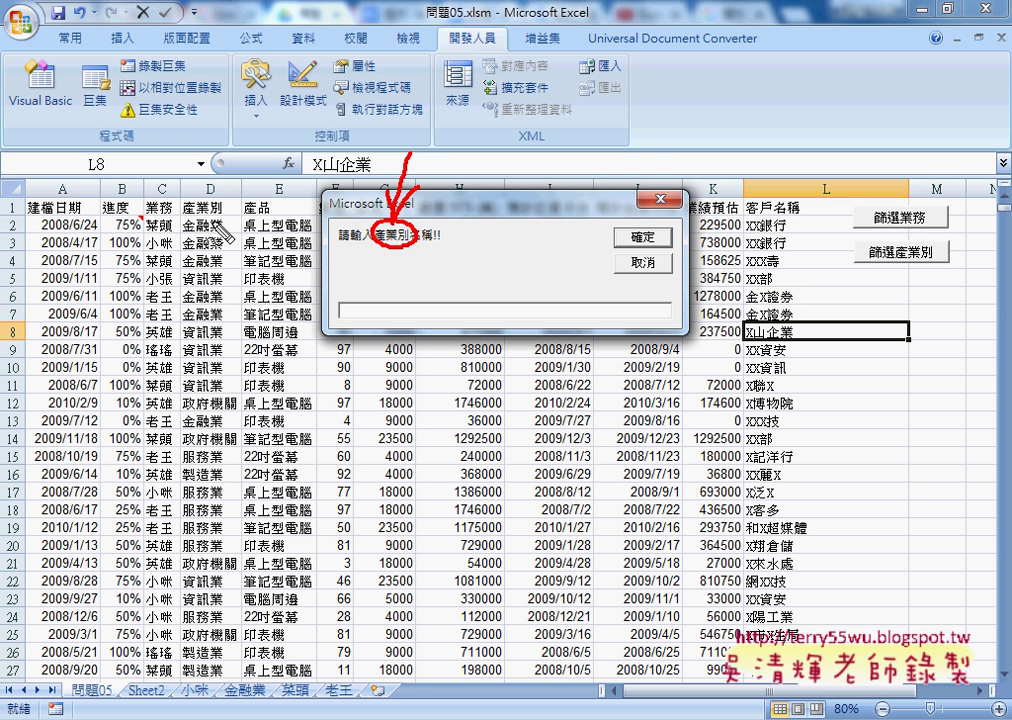
left_click_drag(218, 192, 232, 220)
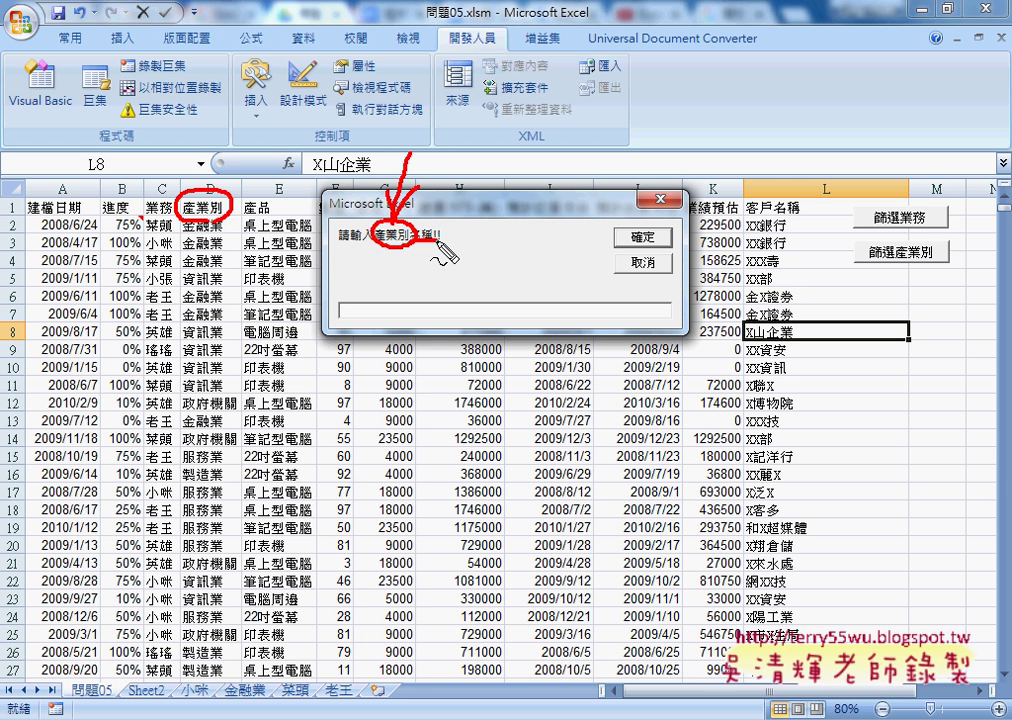
key("Escape")
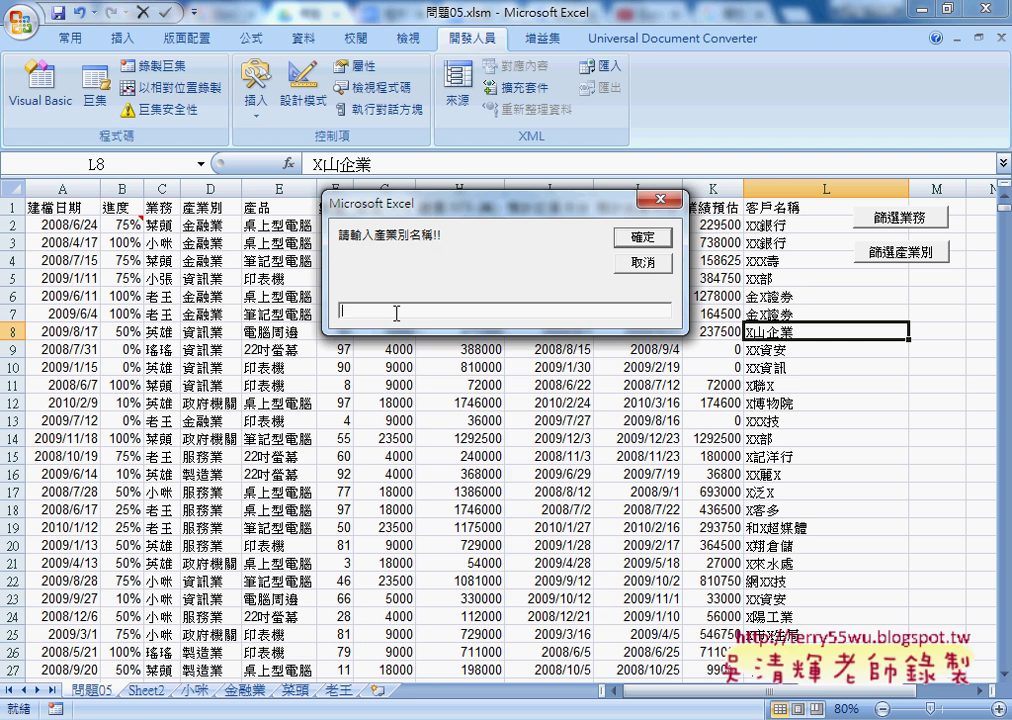
right_click(340, 311)
left_click(373, 404)
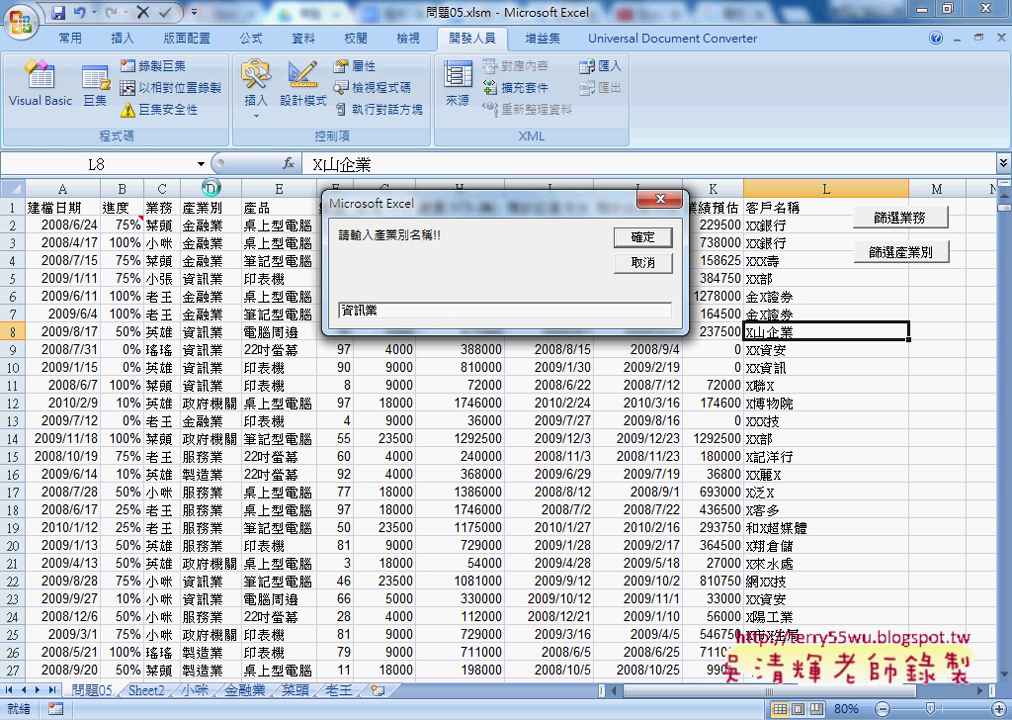
left_click(643, 237)
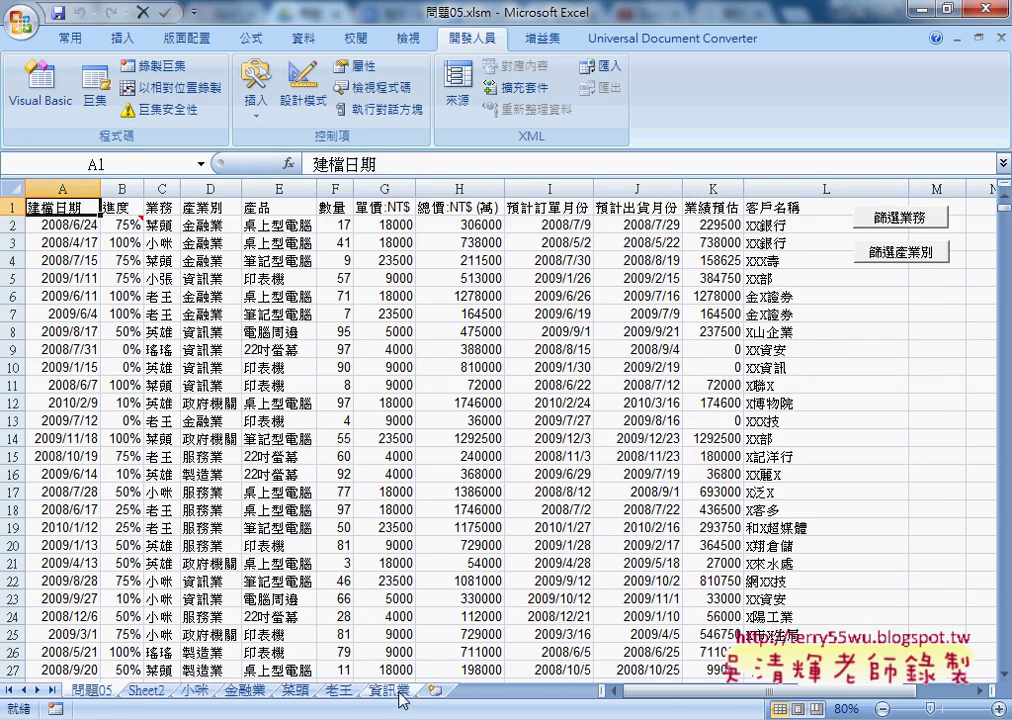
Switch to the 資訊業 sheet and review its 業務-產品, 數量-總價 and projected-date columns
left_click(389, 690)
left_click(258, 189)
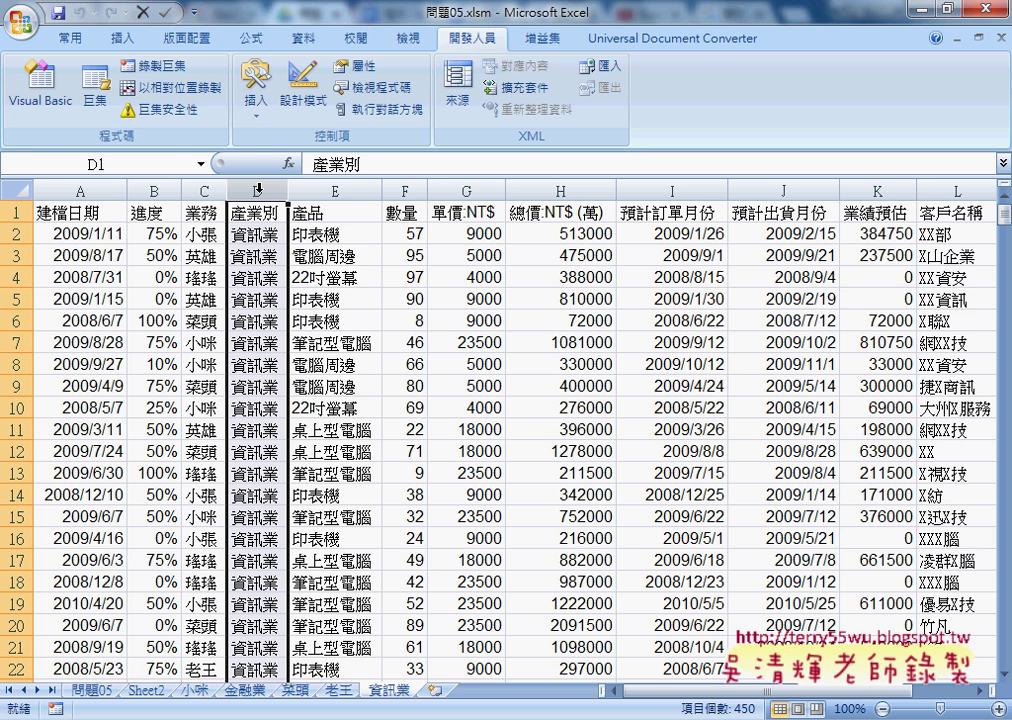
left_click(316, 188)
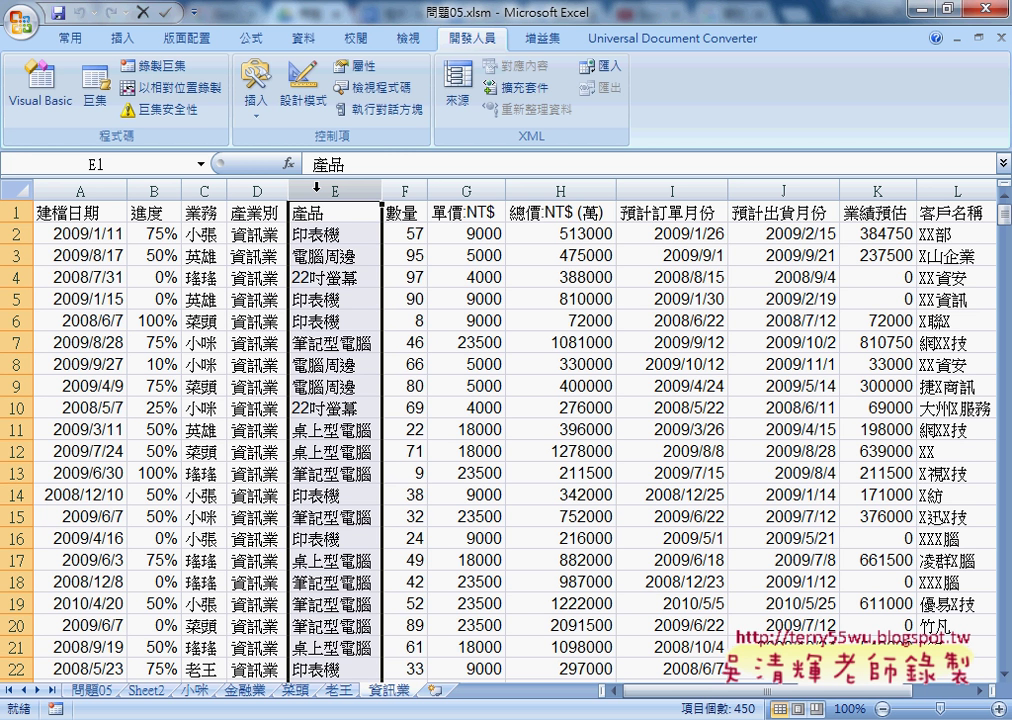
left_click_drag(203, 189, 330, 189)
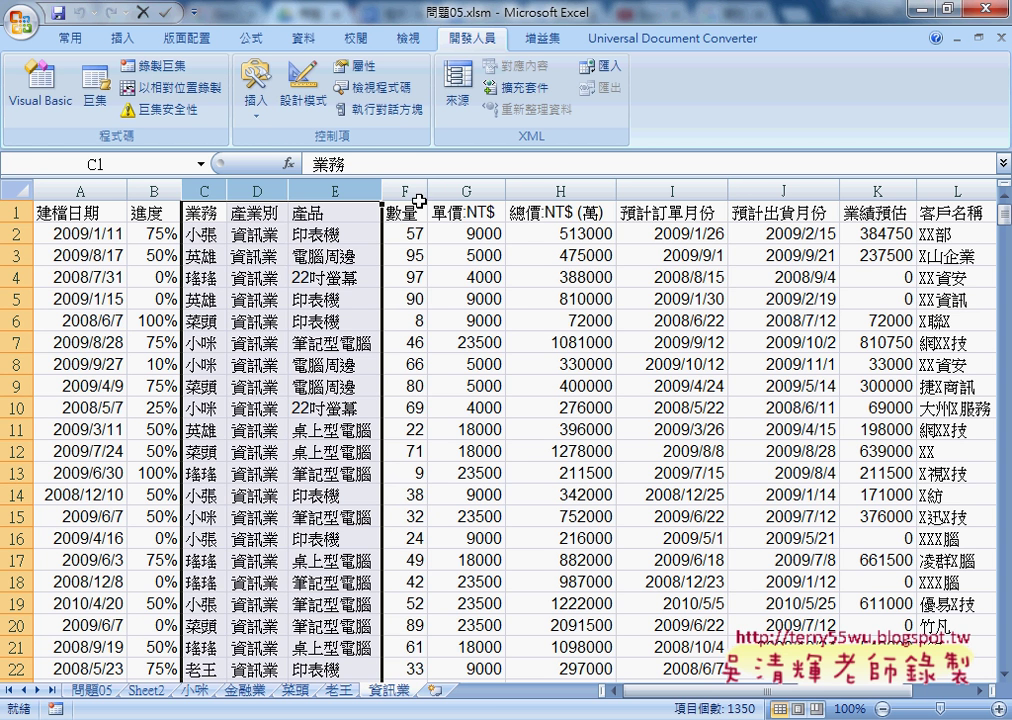
left_click_drag(405, 189, 578, 194)
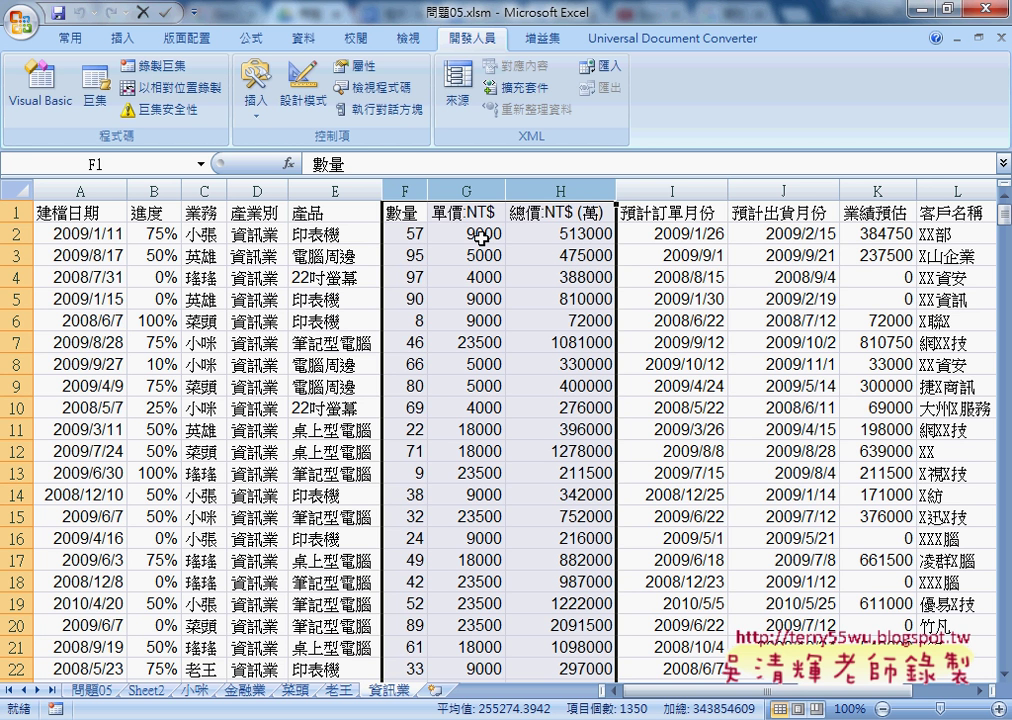
left_click_drag(650, 188, 772, 186)
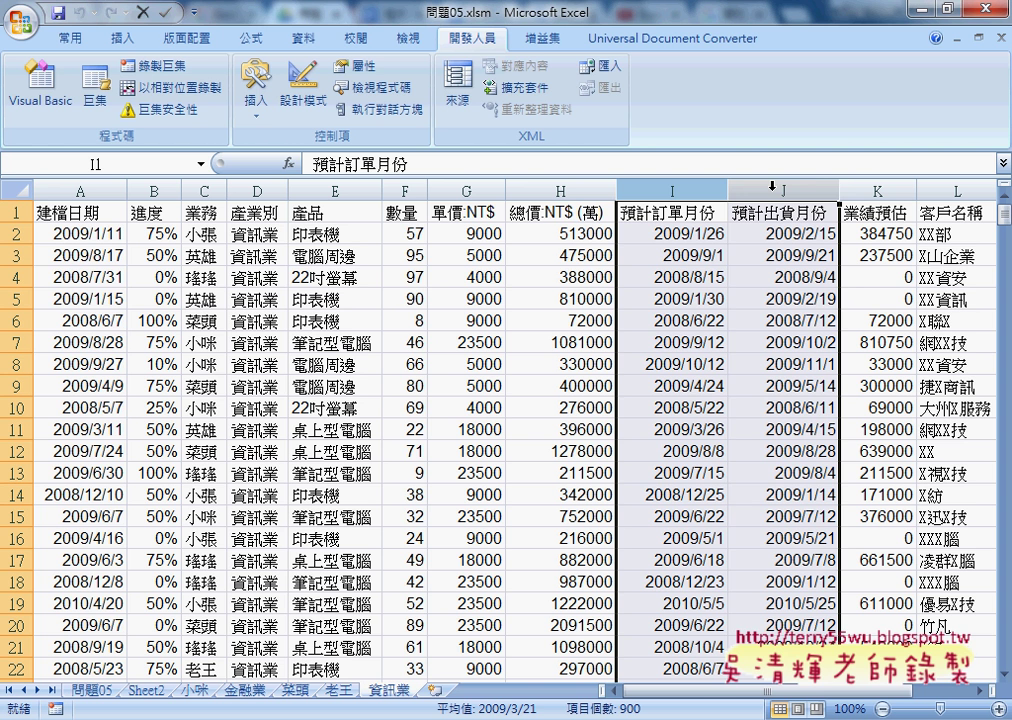
Review the 建檔日期, 進度, 業務, 產業別, 數量 and 單價 columns, then show the 資料 ribbon
left_click(100, 190)
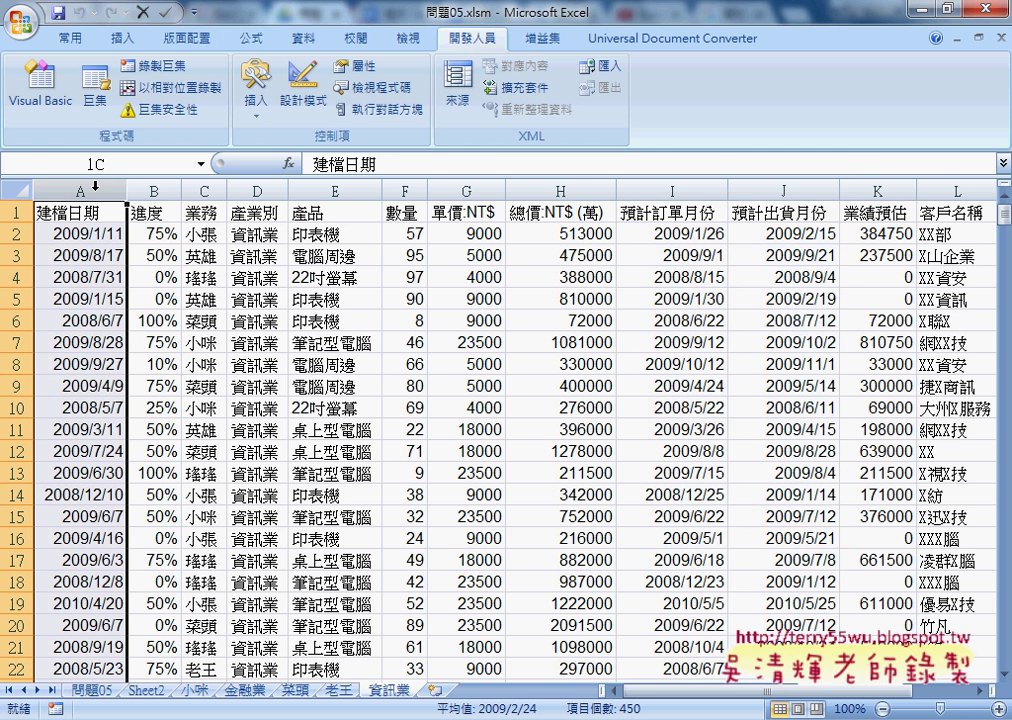
left_click(167, 191)
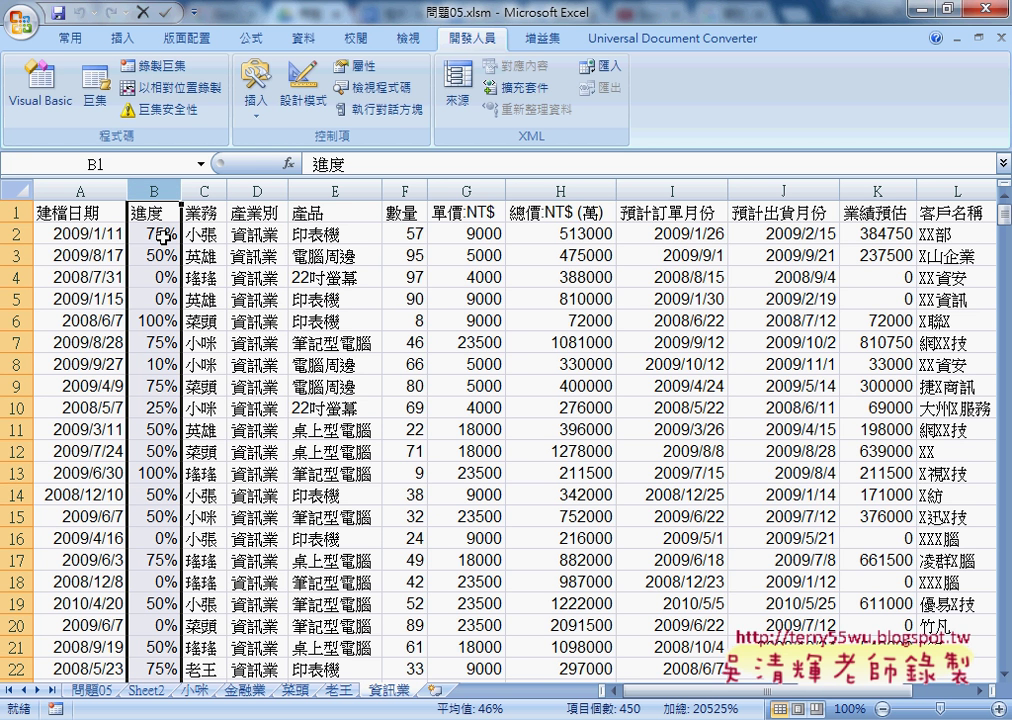
left_click_drag(204, 191, 251, 185)
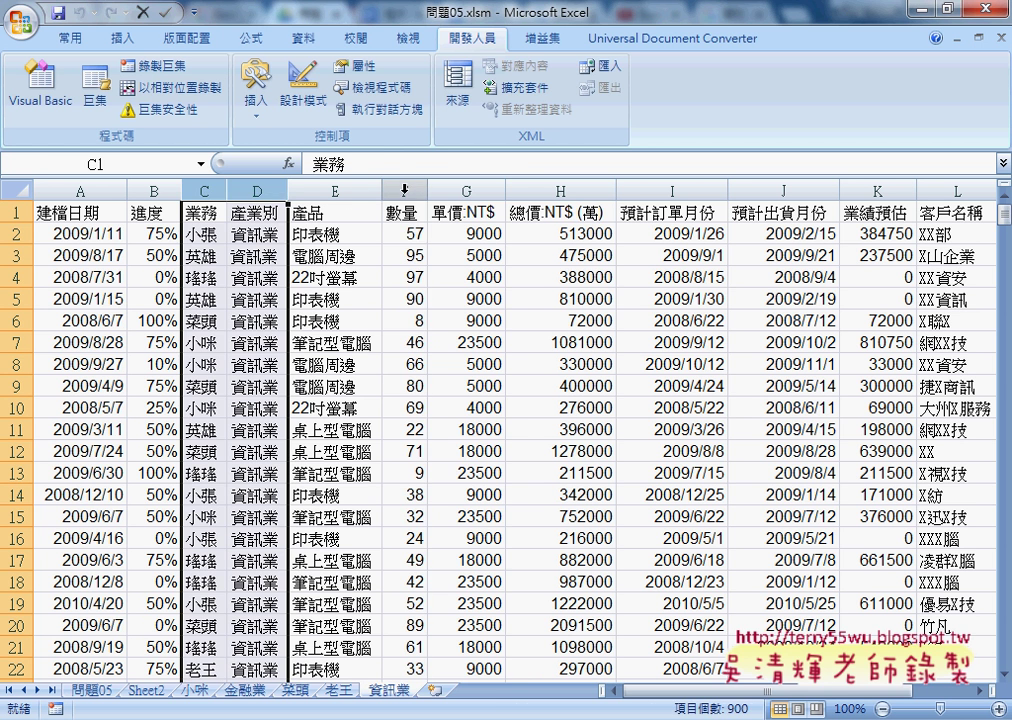
left_click_drag(404, 191, 465, 188)
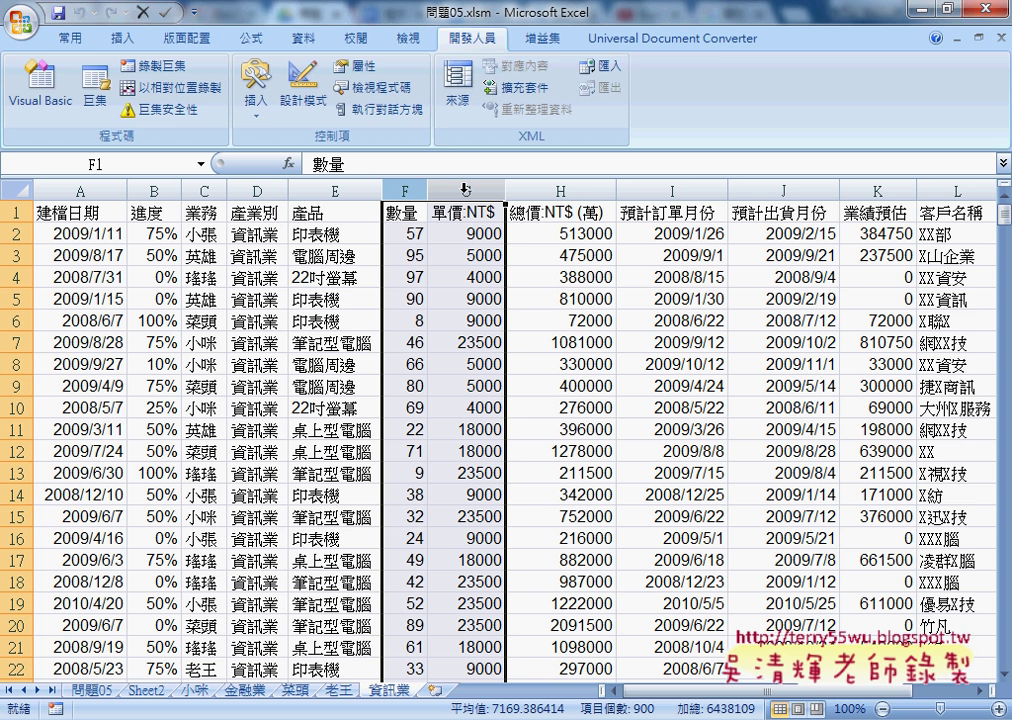
left_click(303, 38)
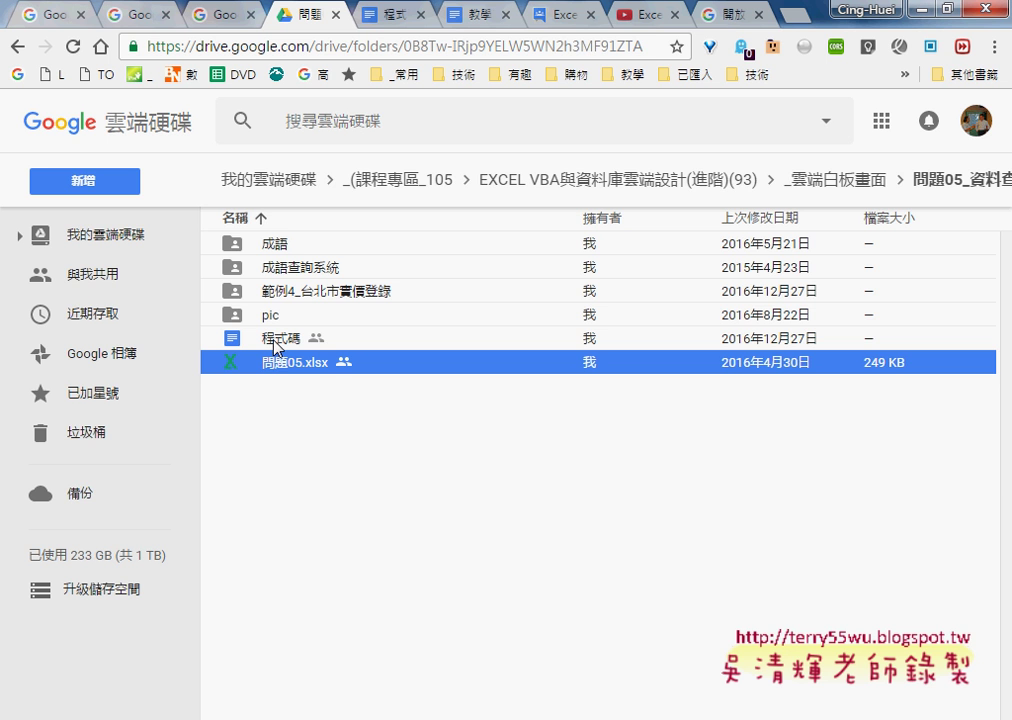
Open the 程式碼 document from the Drive course folder in Google Docs
left_click(276, 345)
double_click(276, 345)
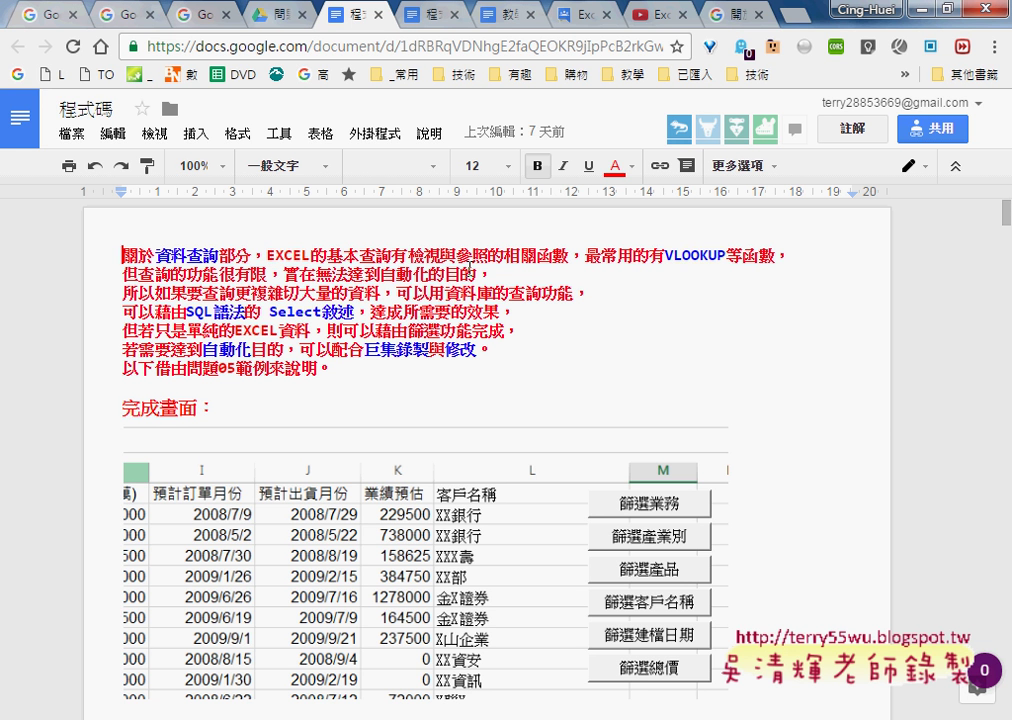
Highlight VLOOKUP in the introduction and scroll down through the macro notes
left_click_drag(664, 258, 727, 259)
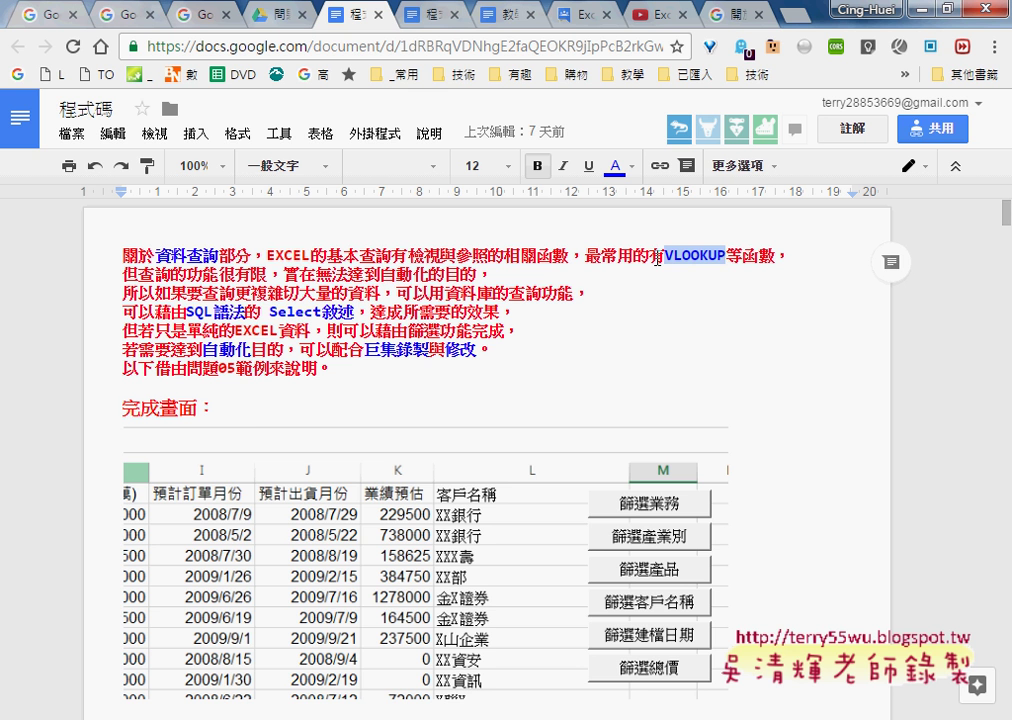
left_click_drag(727, 261, 723, 263)
scroll(799, 367, "down", 1)
scroll(799, 367, "down", 2)
scroll(799, 367, "down", 2)
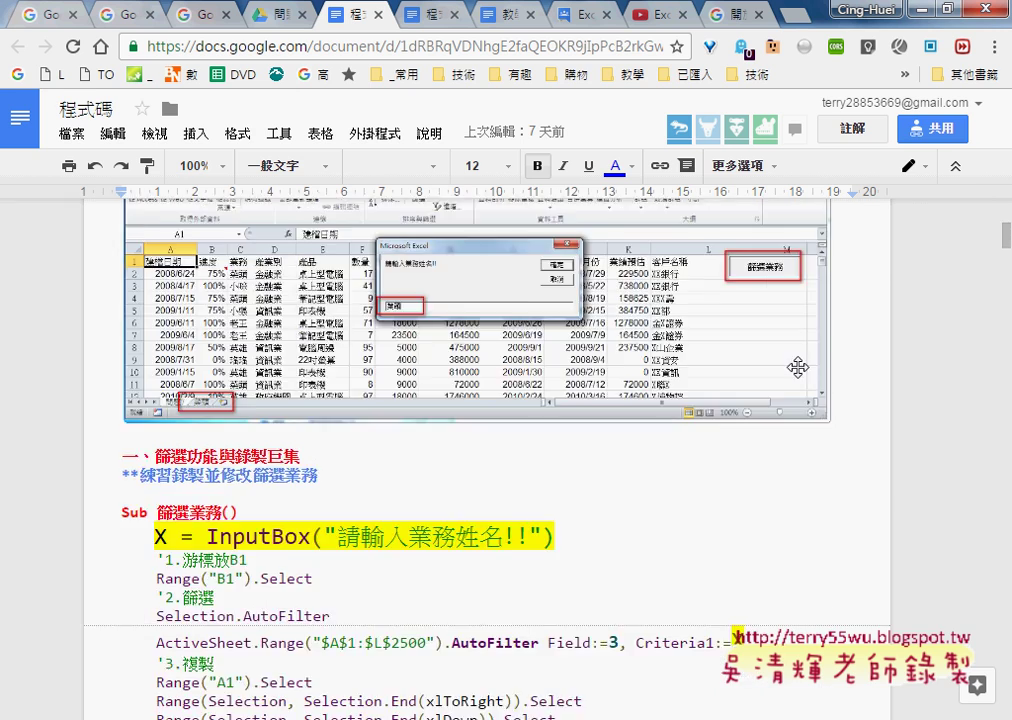
scroll(800, 368, "down", 3)
scroll(800, 368, "down", 5)
scroll(800, 368, "down", 5)
scroll(800, 368, "down", 5)
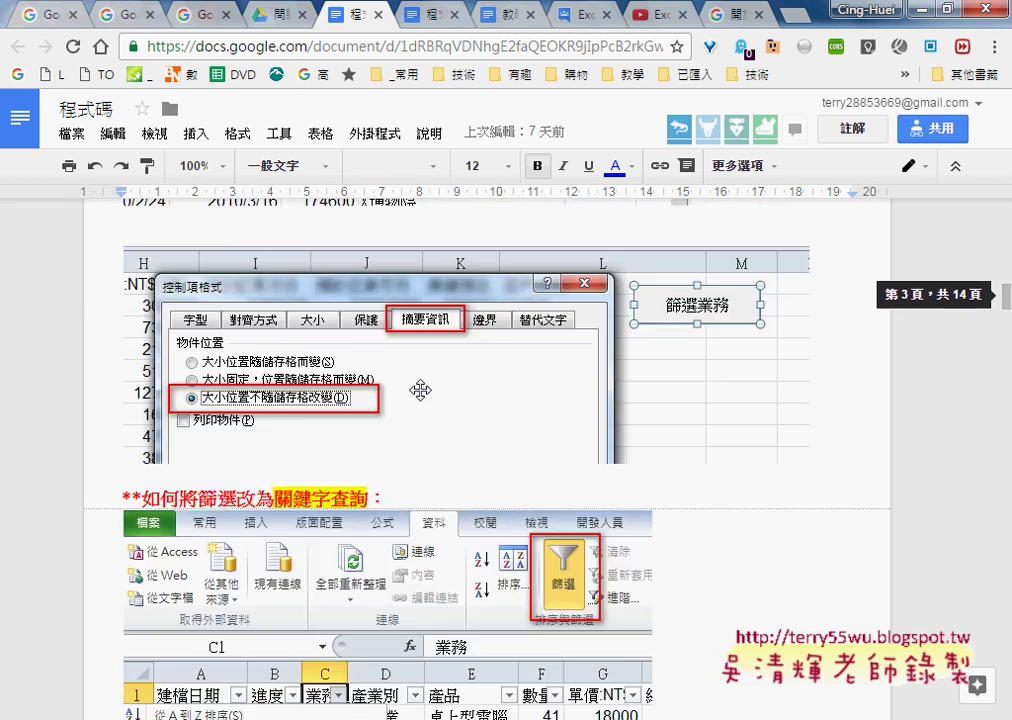
scroll(311, 403, "down", 1)
scroll(311, 403, "down", 2)
scroll(330, 406, "down", 5)
scroll(366, 413, "down", 2)
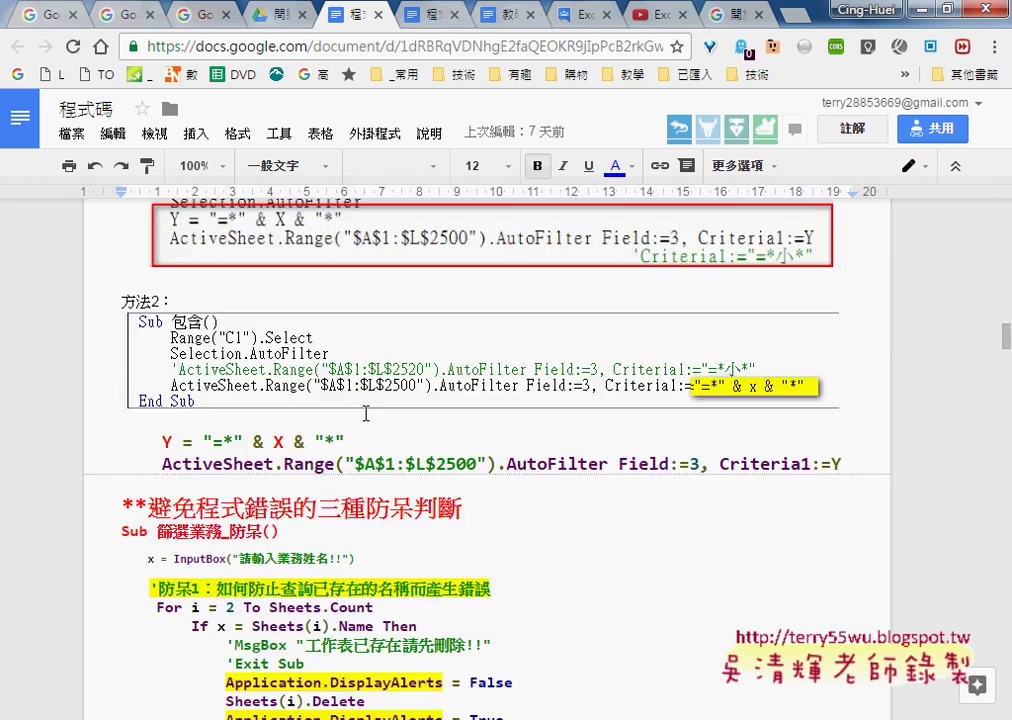
scroll(367, 413, "down", 3)
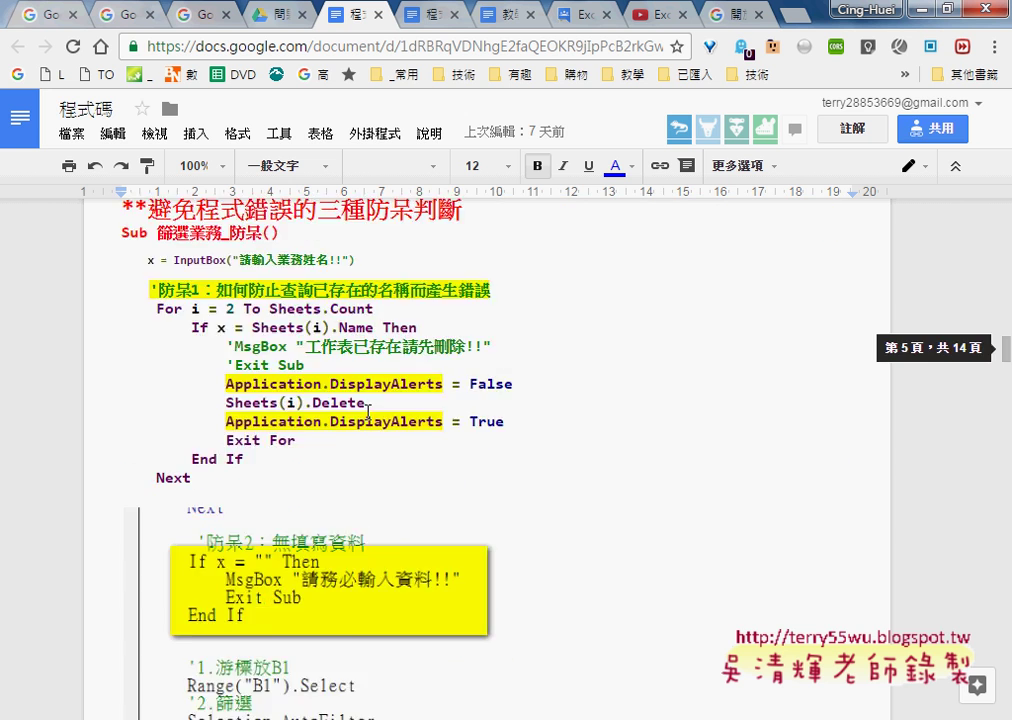
scroll(653, 406, "down", 4)
scroll(660, 409, "down", 4)
scroll(660, 411, "down", 3)
scroll(660, 411, "down", 3)
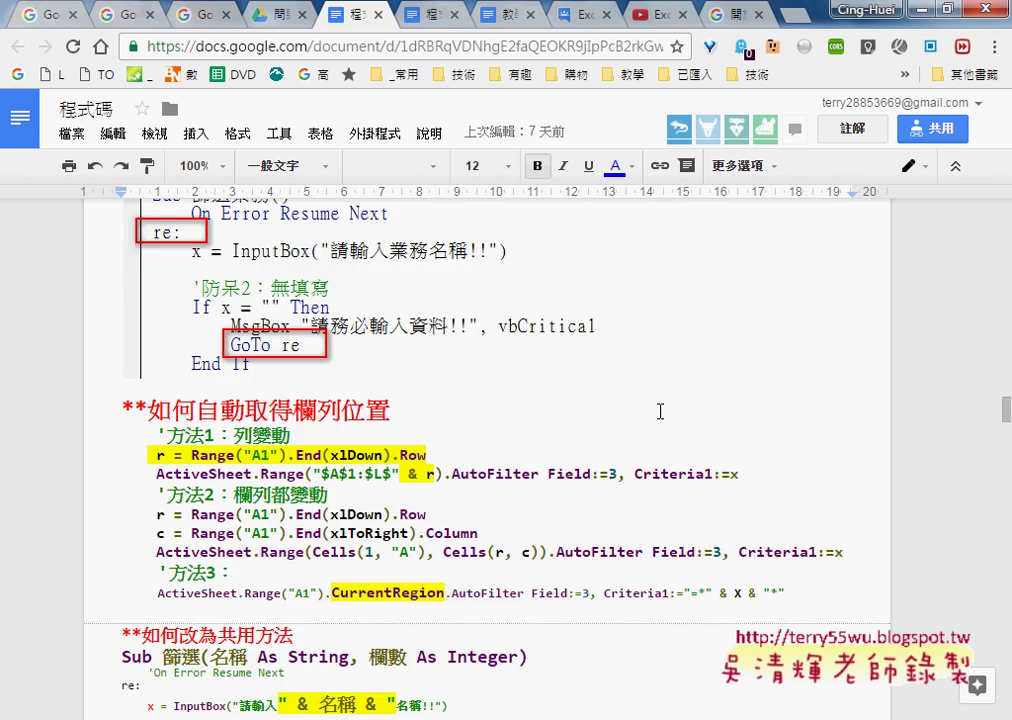
scroll(660, 411, "down", 2)
scroll(660, 411, "down", 5)
scroll(660, 411, "down", 4)
scroll(660, 410, "down", 4)
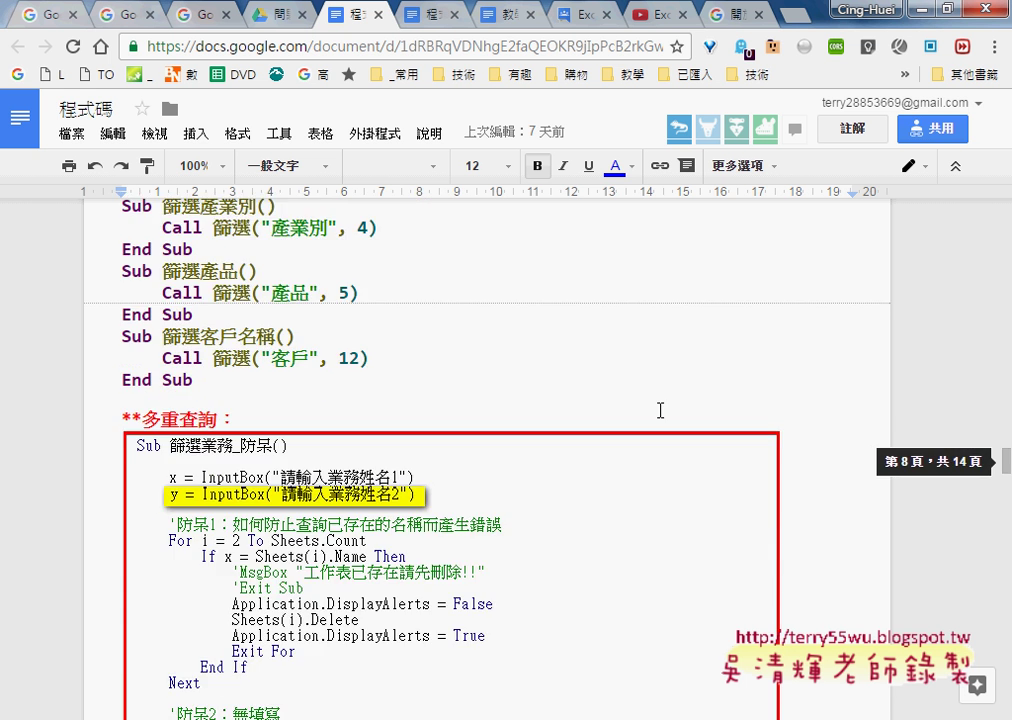
scroll(660, 410, "down", 3)
scroll(658, 410, "up", 3)
scroll(657, 410, "up", 1)
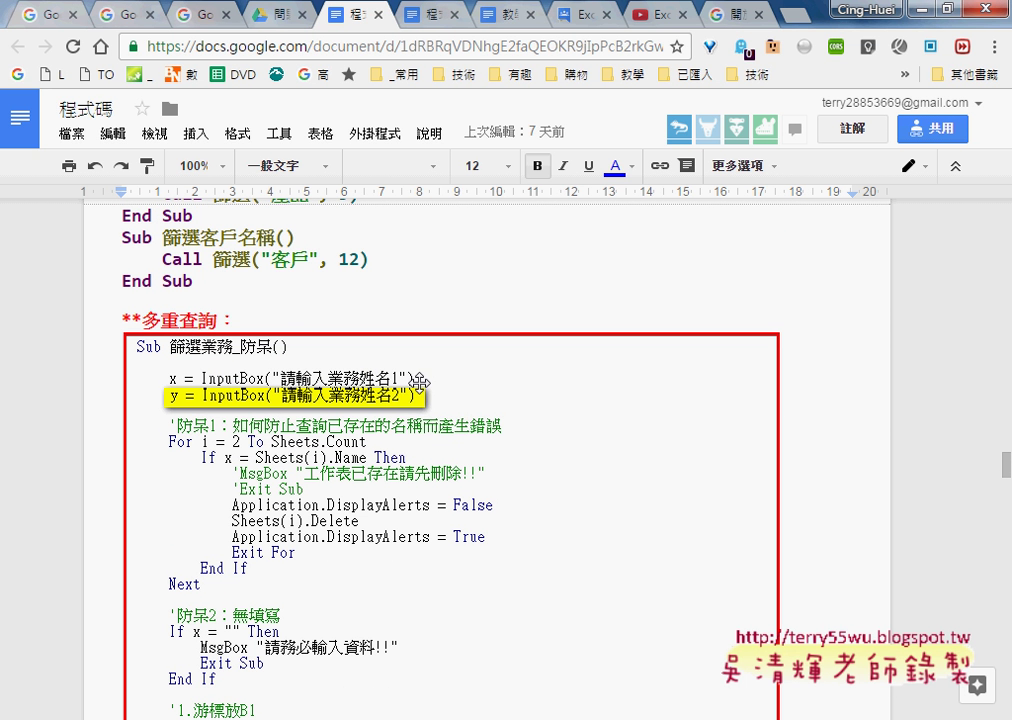
scroll(420, 390, "down", 1)
scroll(421, 391, "down", 5)
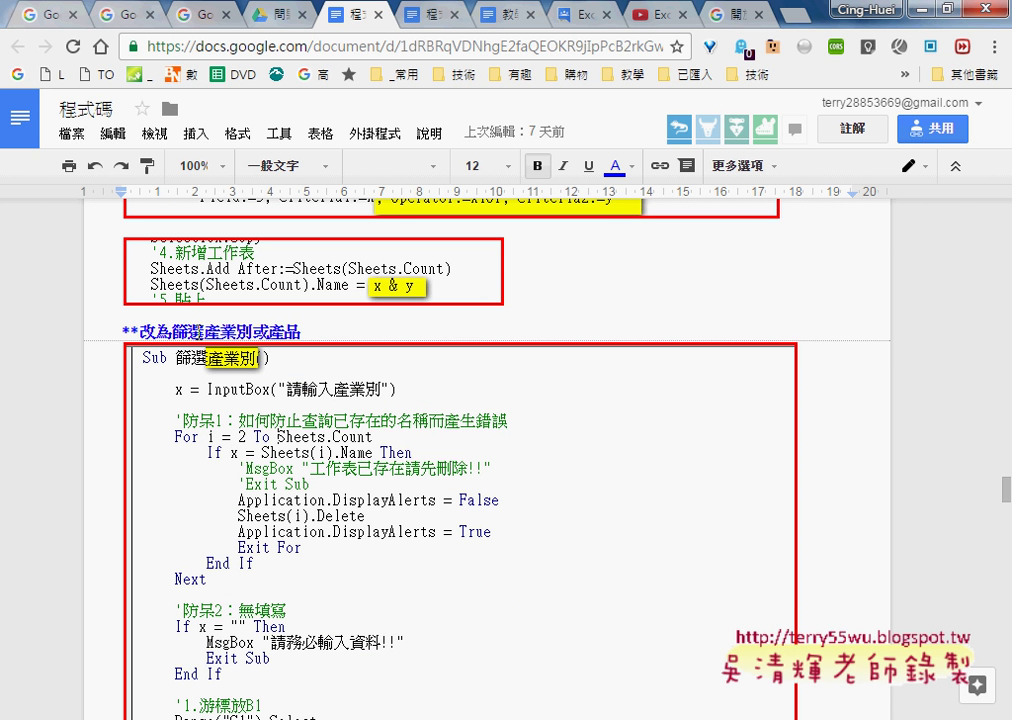
Highlight 產品 in the heading and scroll on to the batch sheet-deletion code
left_click_drag(268, 332, 300, 332)
scroll(297, 340, "down", 1)
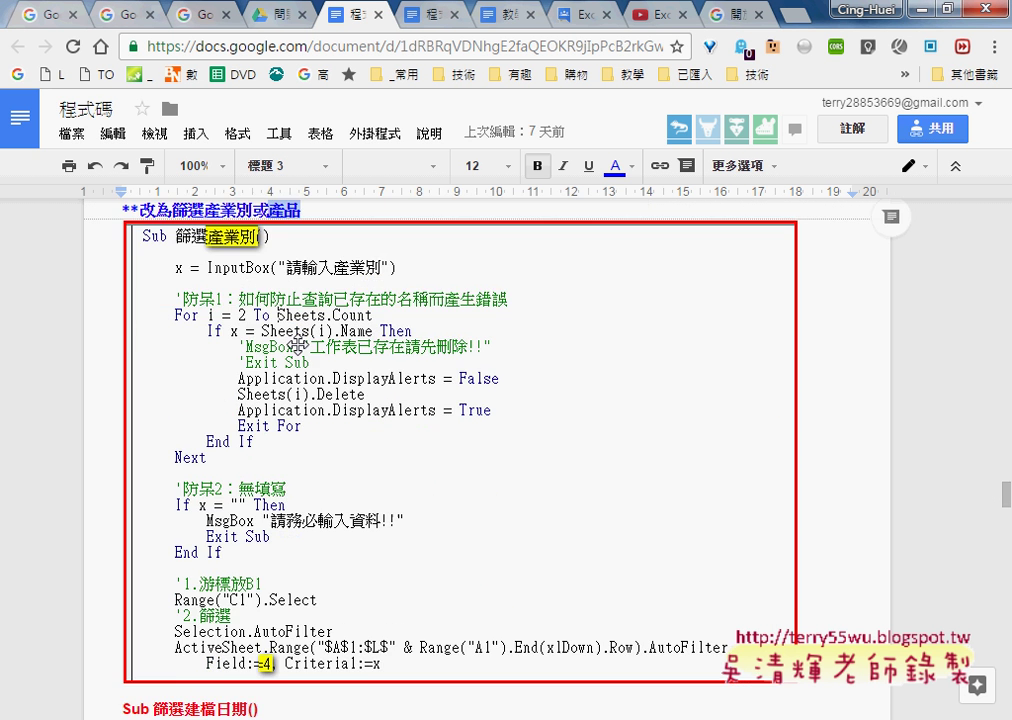
scroll(297, 340, "down", 5)
scroll(296, 344, "down", 2)
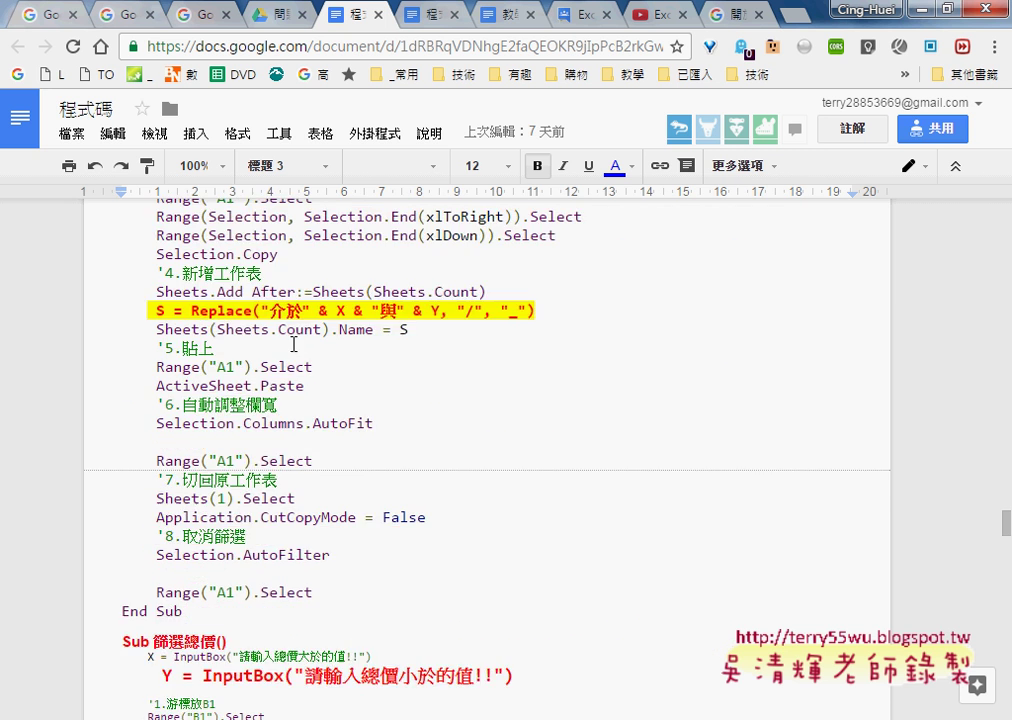
scroll(296, 344, "down", 2)
scroll(296, 344, "down", 2)
scroll(293, 345, "down", 2)
scroll(293, 345, "down", 3)
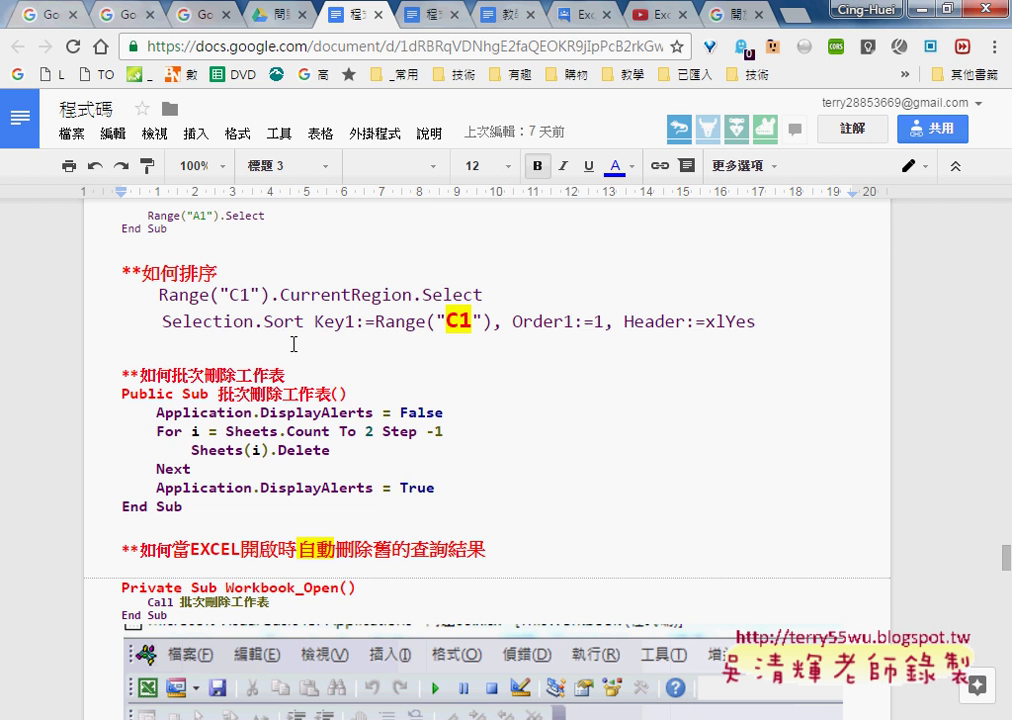
left_click(282, 25)
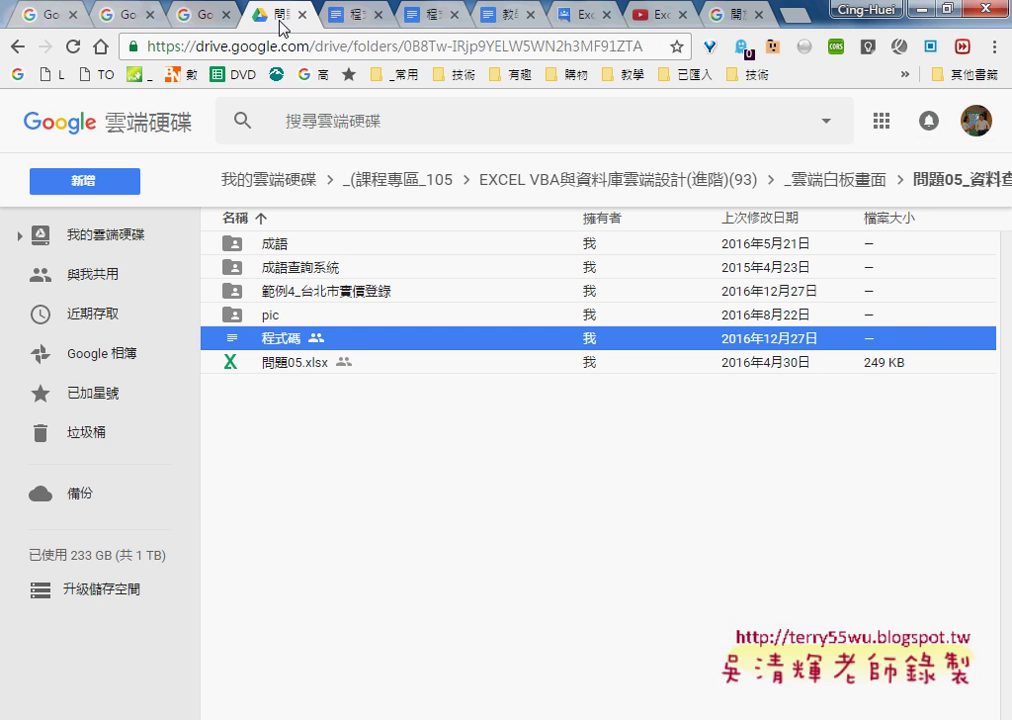
left_click(317, 300)
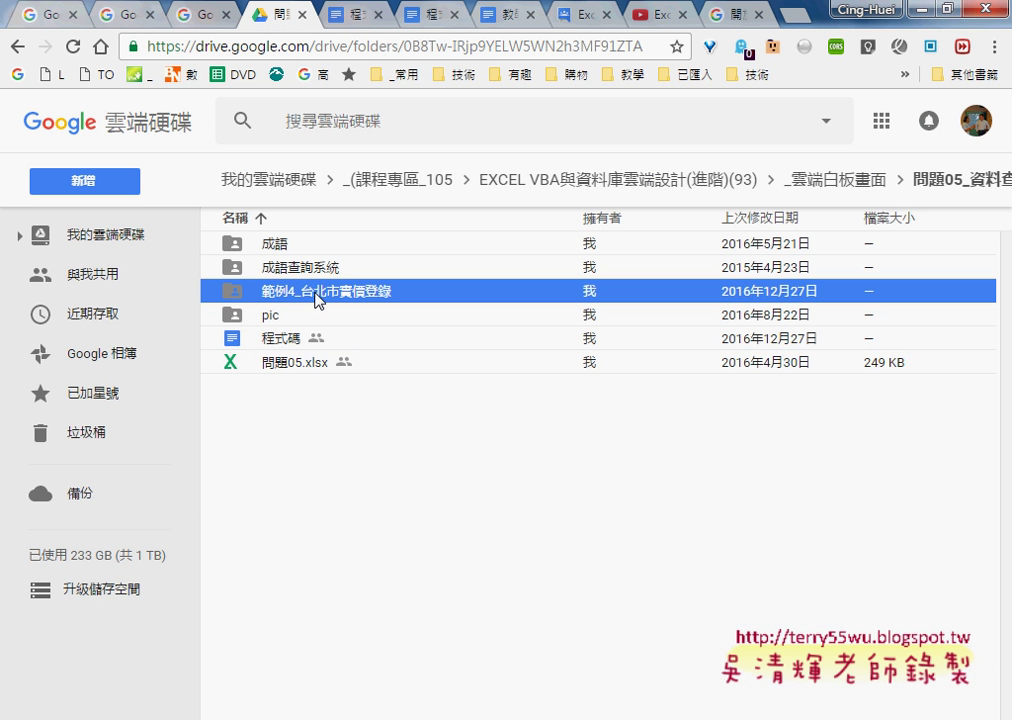